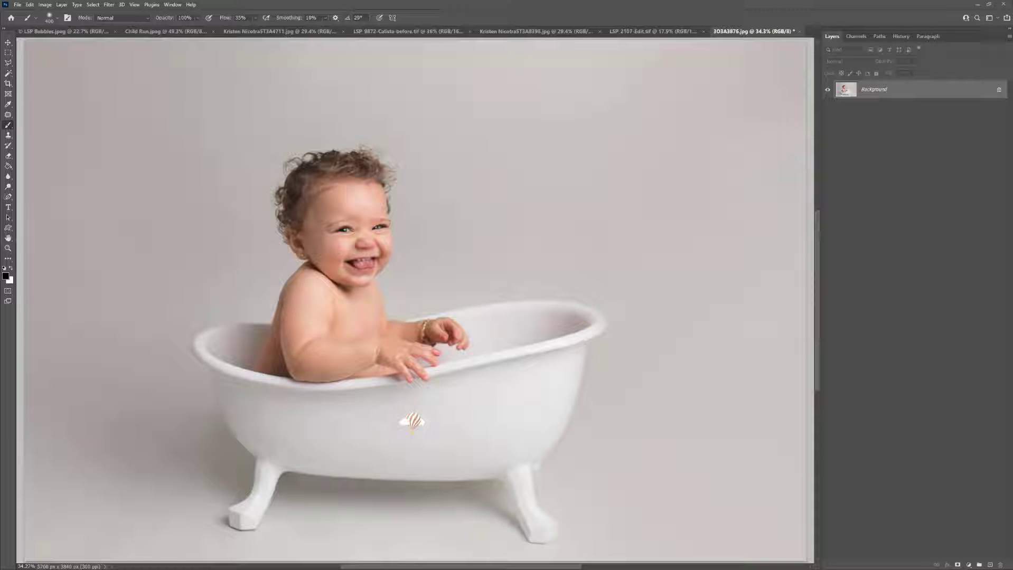
Step: Extract the downloaded bubble overlay pack zip into a folder using Extract All
{"action": "key", "text": "alt+Tab"}
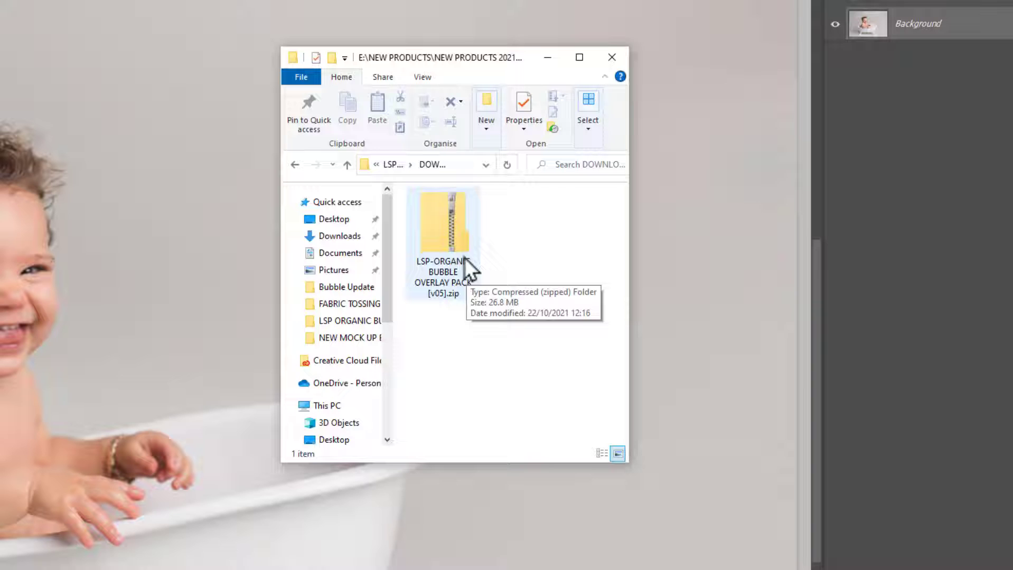
{"action": "right_click", "coordinate": [459, 234]}
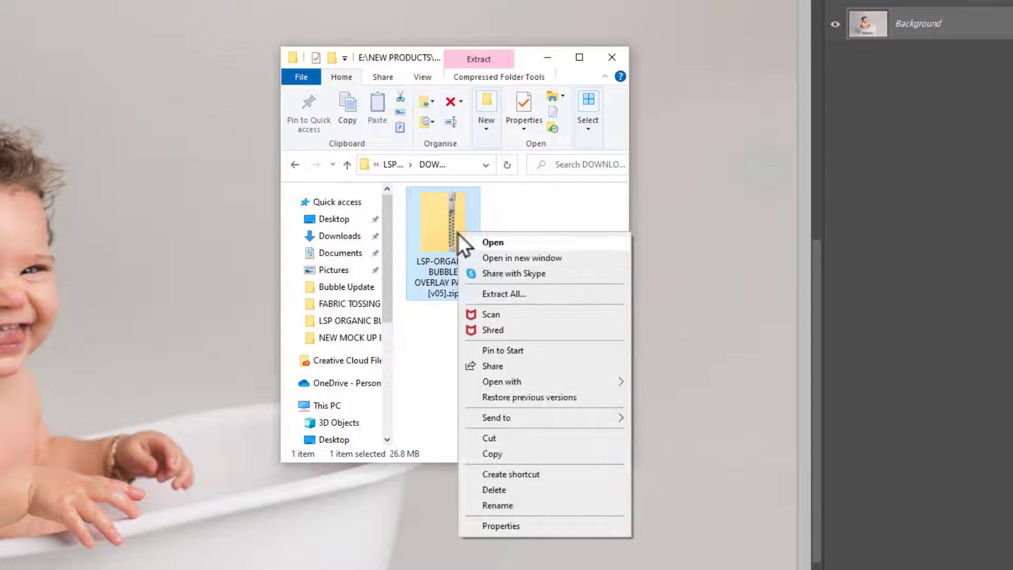
{"action": "left_click", "coordinate": [509, 290]}
{"action": "left_click", "coordinate": [404, 517]}
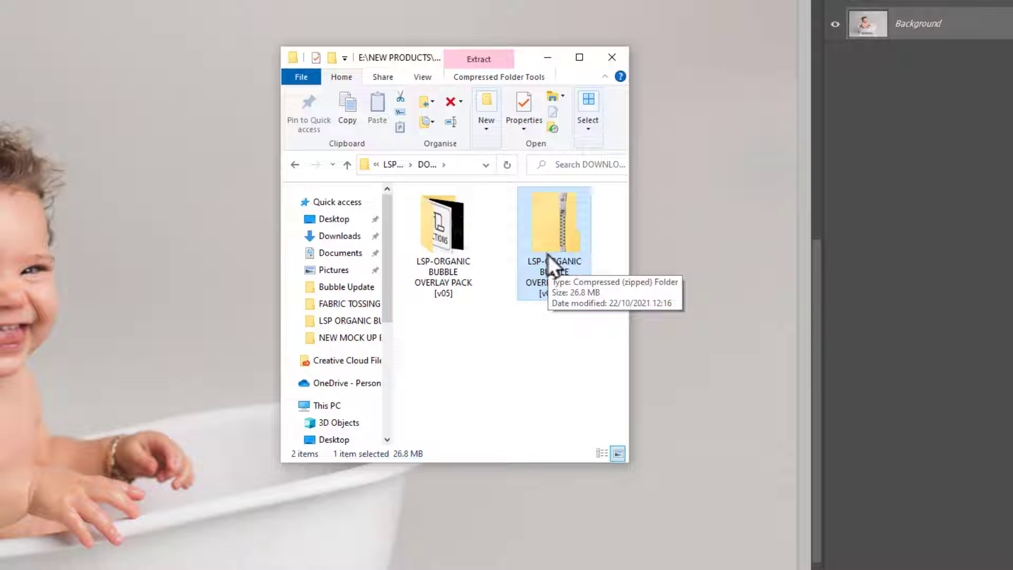
Step: Open the extracted folder and load LSP - BUBBLES Photoshop Action V05.atn into Photoshop
{"action": "left_click", "coordinate": [428, 231]}
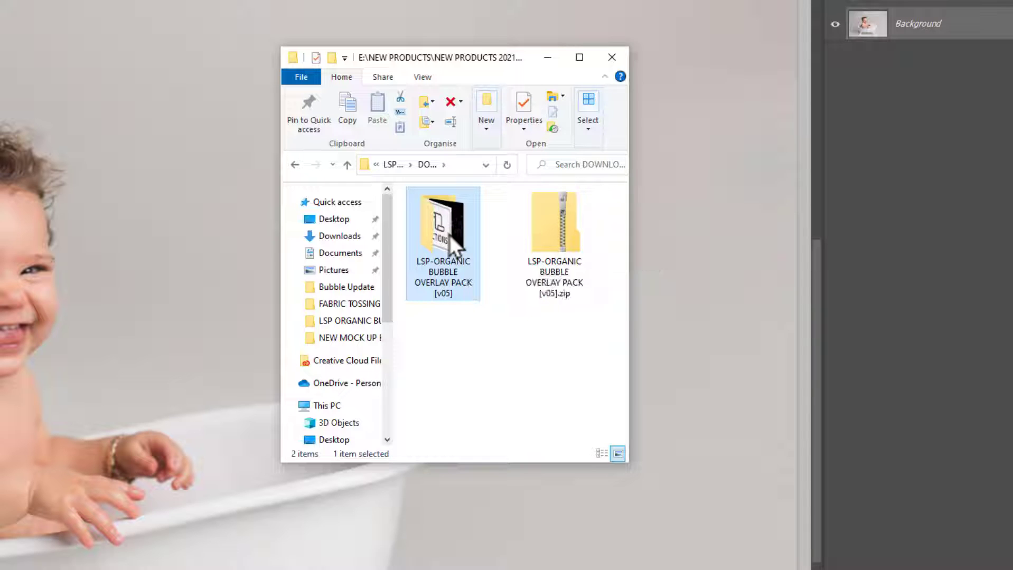
{"action": "double_click", "coordinate": [450, 235]}
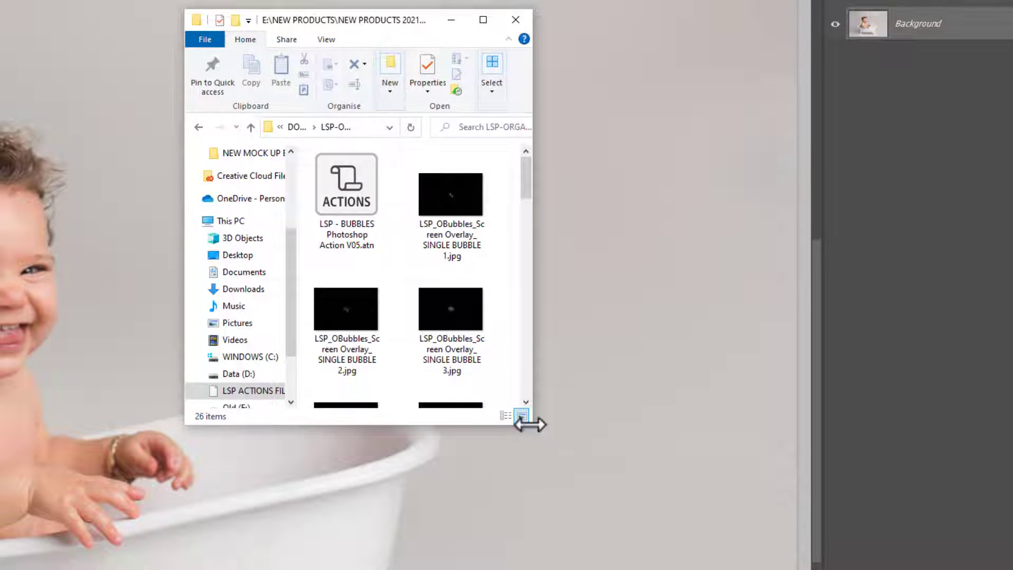
{"action": "left_click_drag", "start_coordinate": [533, 410], "coordinate": [701, 483]}
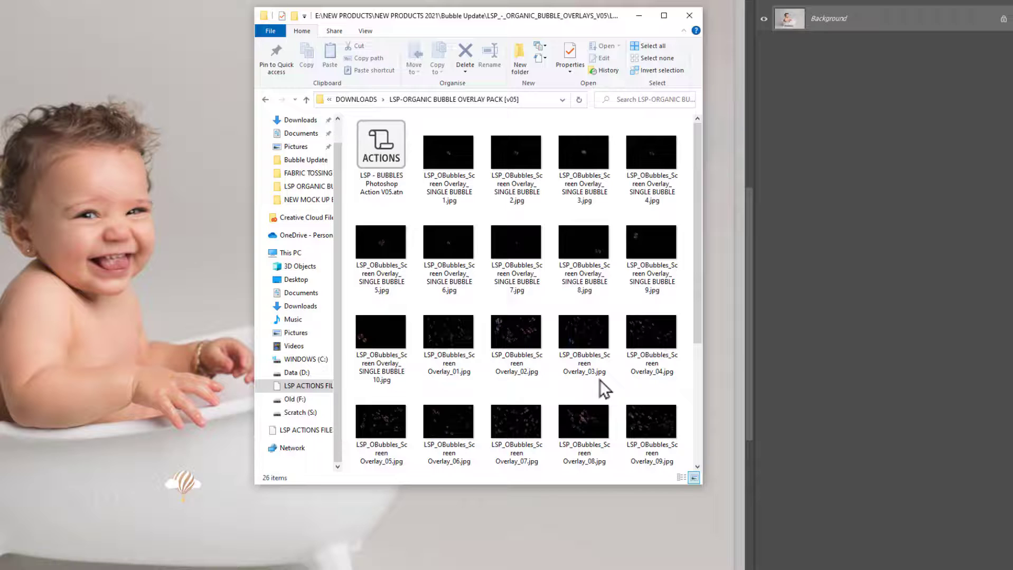
{"action": "double_click", "coordinate": [384, 151]}
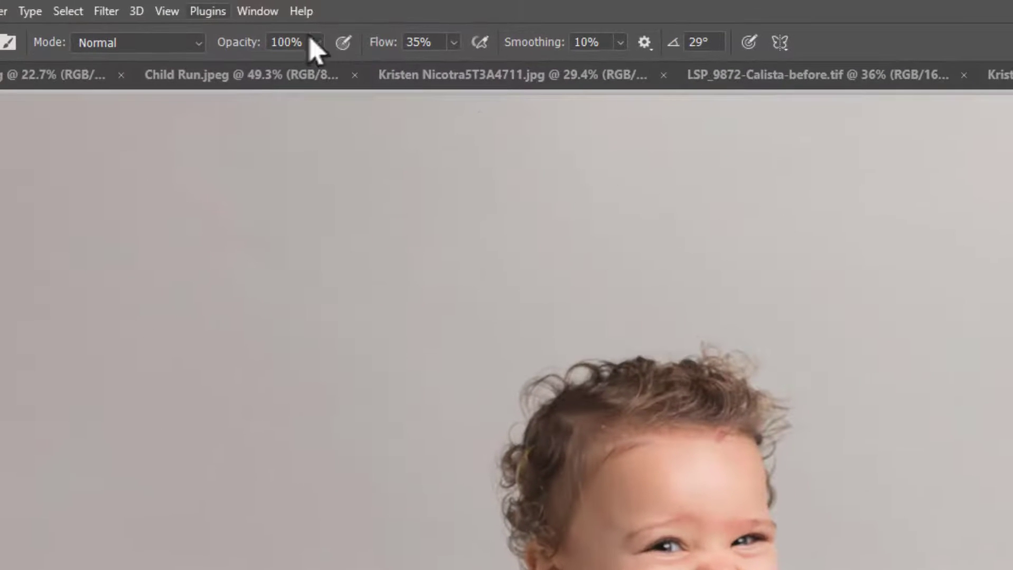
Step: Show the Actions panel from the Window menu, listing the LSP - BUBBLES APPLICATION [V05] set
{"action": "left_click", "coordinate": [256, 11]}
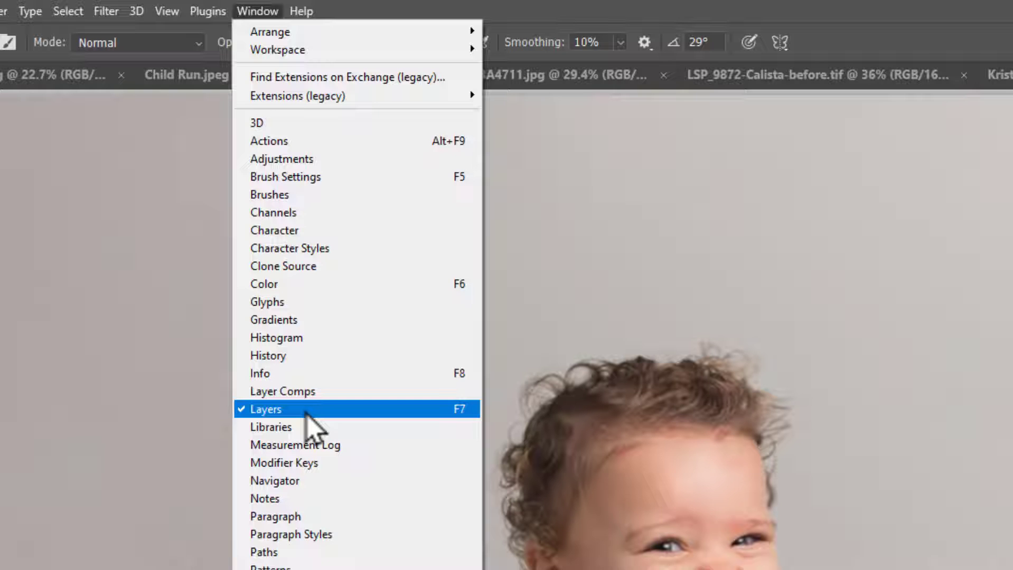
{"action": "left_click", "coordinate": [317, 147]}
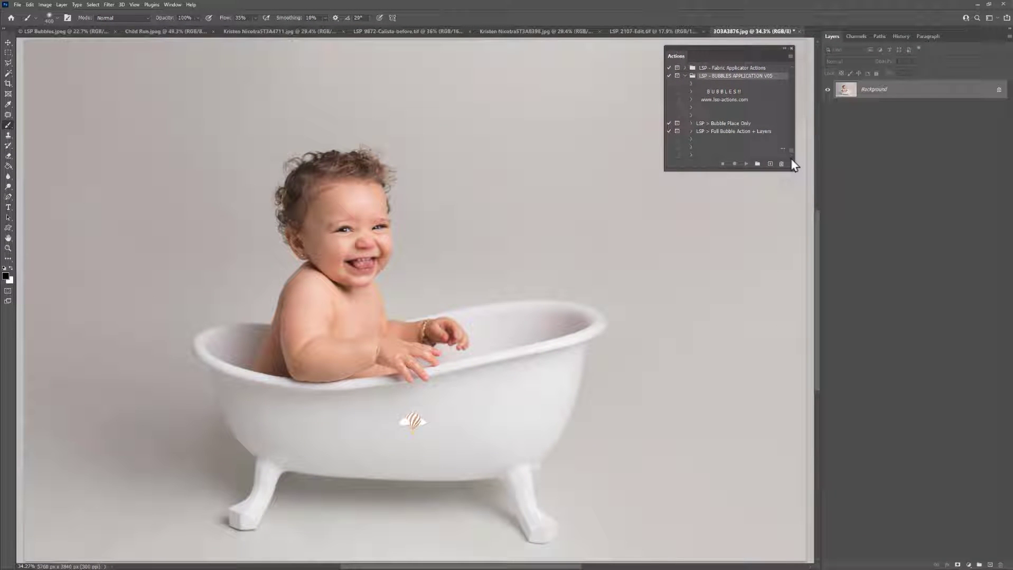
{"action": "left_click", "coordinate": [684, 77]}
{"action": "left_click_drag", "start_coordinate": [683, 141], "coordinate": [732, 31]}
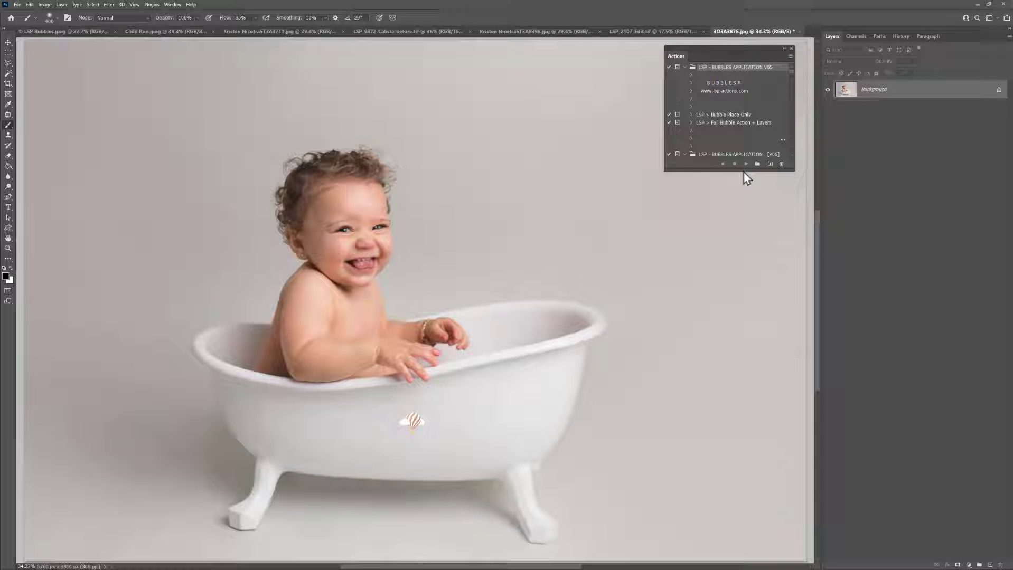
Step: Try Button Mode, then return to list view and widen the panel so action names show fully
{"action": "left_click", "coordinate": [790, 56]}
{"action": "left_click", "coordinate": [808, 62]}
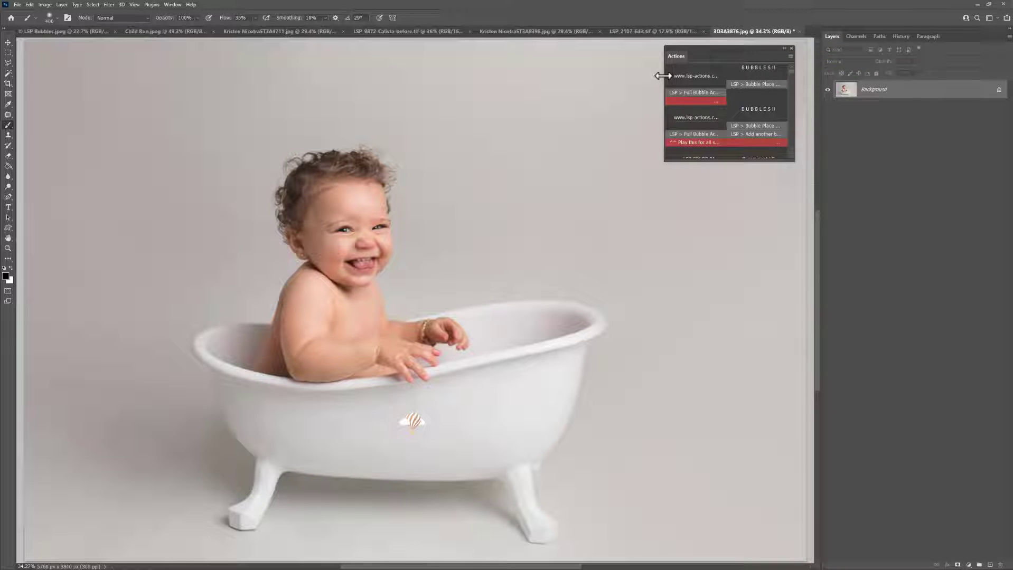
{"action": "left_click_drag", "start_coordinate": [664, 82], "coordinate": [691, 83]}
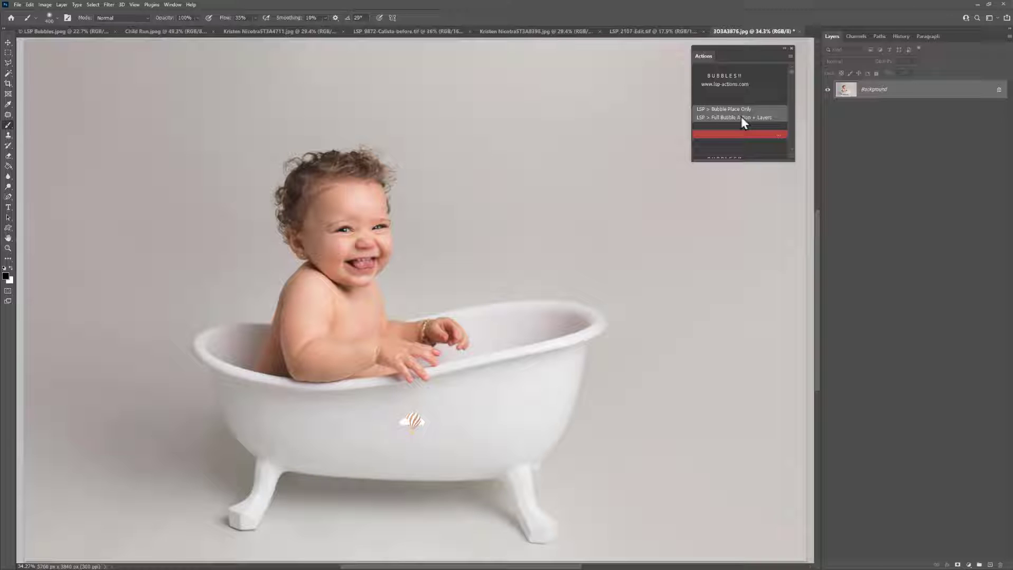
{"action": "left_click", "coordinate": [790, 57]}
{"action": "left_click", "coordinate": [807, 62]}
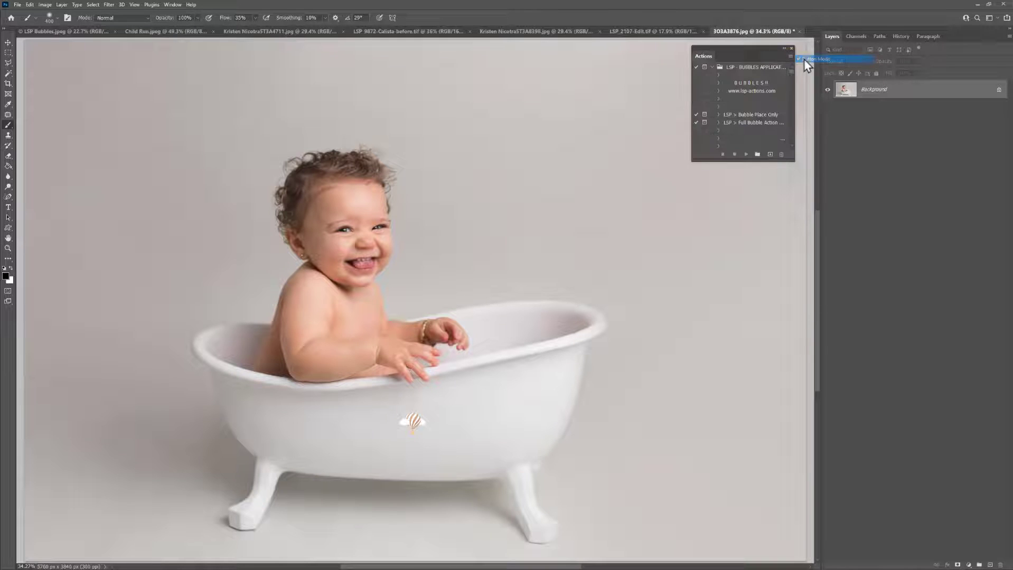
{"action": "left_click_drag", "start_coordinate": [689, 77], "coordinate": [658, 76]}
Step: Select the Full Bubble Action + Layers action in the BUBBLES set
{"action": "left_click_drag", "start_coordinate": [727, 55], "coordinate": [733, 51]}
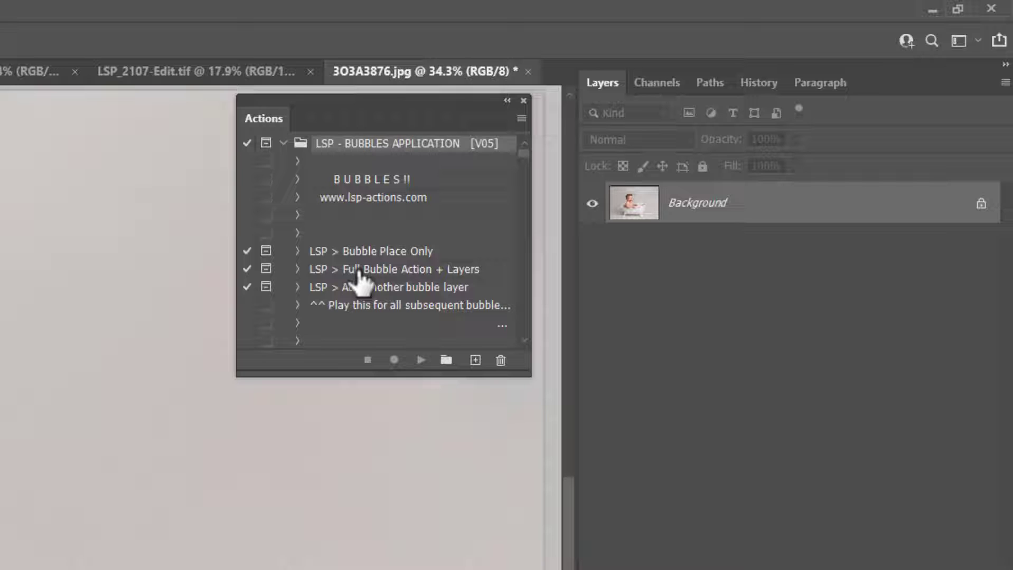
{"action": "left_click", "coordinate": [360, 272]}
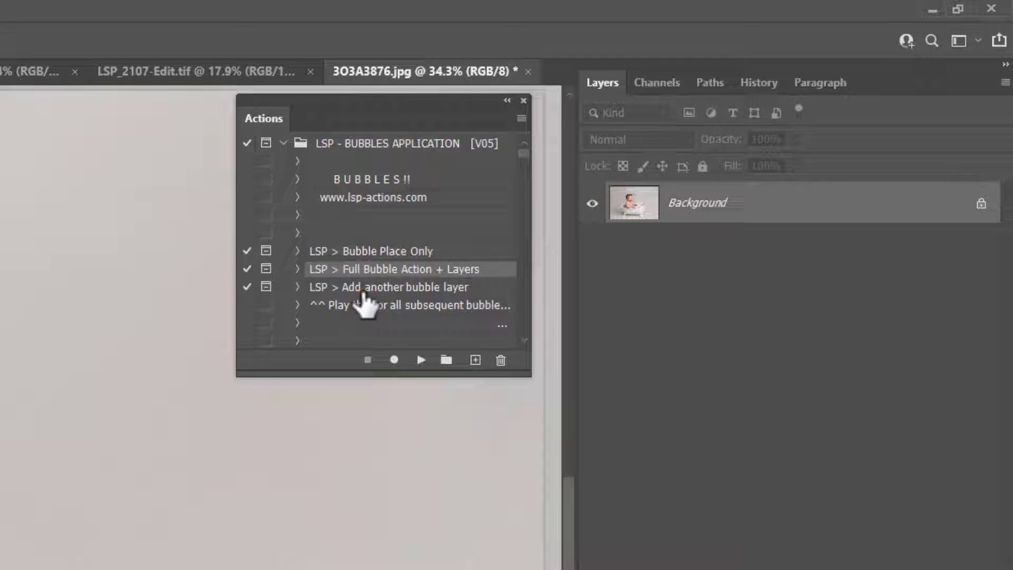
{"action": "left_click", "coordinate": [363, 292]}
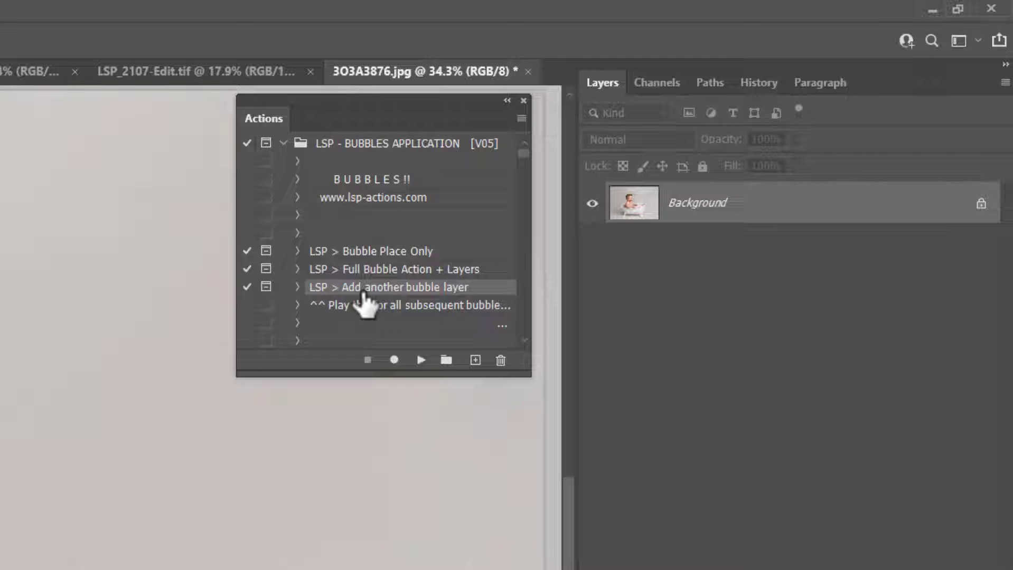
{"action": "left_click", "coordinate": [339, 270]}
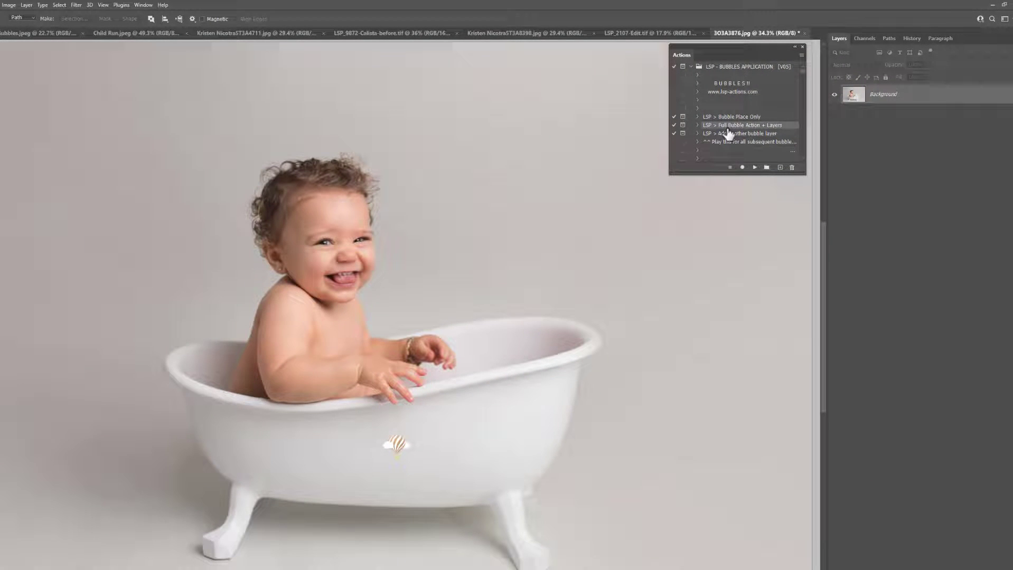
Step: Run Full Bubble Action + Layers and place the LSP_OBubbles_Screen Overlay_11 image
{"action": "left_click", "coordinate": [754, 168]}
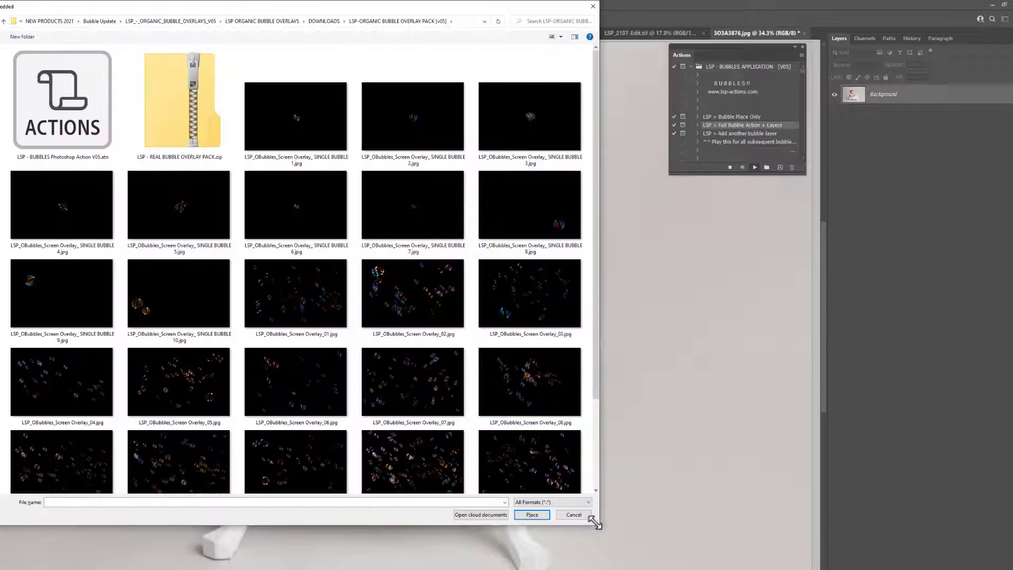
{"action": "left_click_drag", "start_coordinate": [595, 523], "coordinate": [626, 533]}
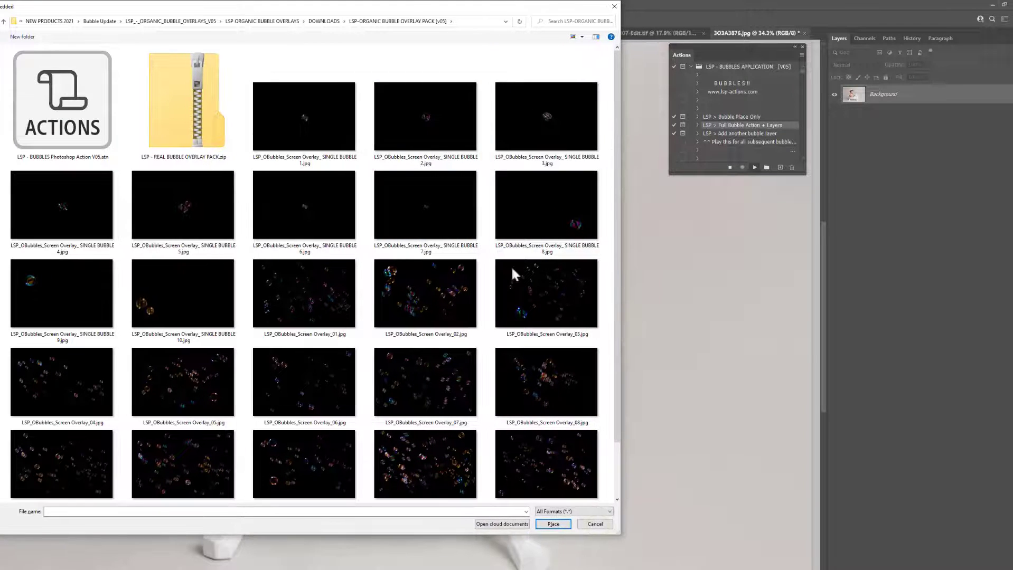
{"action": "left_click_drag", "start_coordinate": [412, 12], "coordinate": [467, 13]}
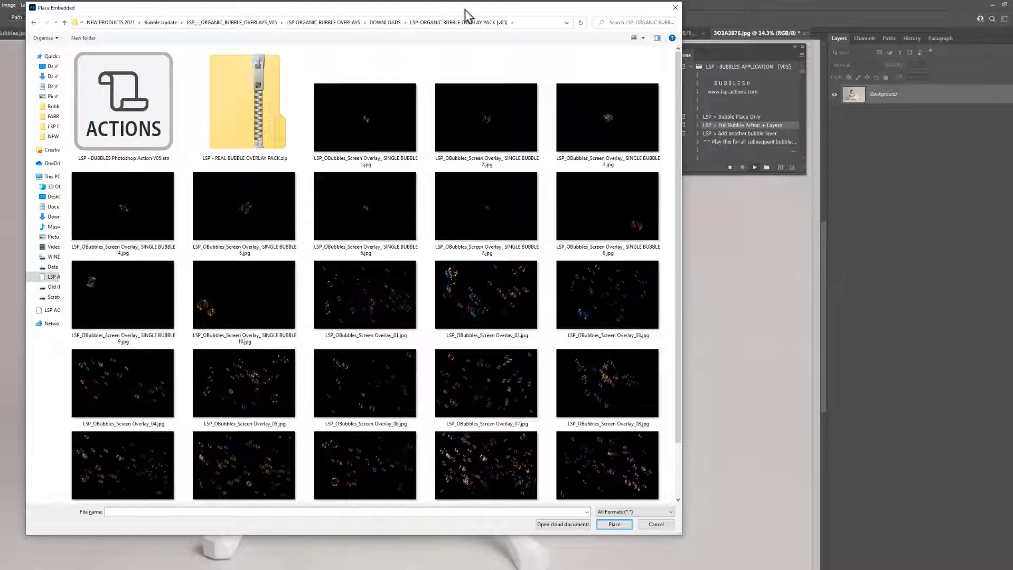
{"action": "left_click", "coordinate": [371, 298]}
{"action": "scroll", "coordinate": [480, 352], "scroll_direction": "down", "scroll_amount": 2}
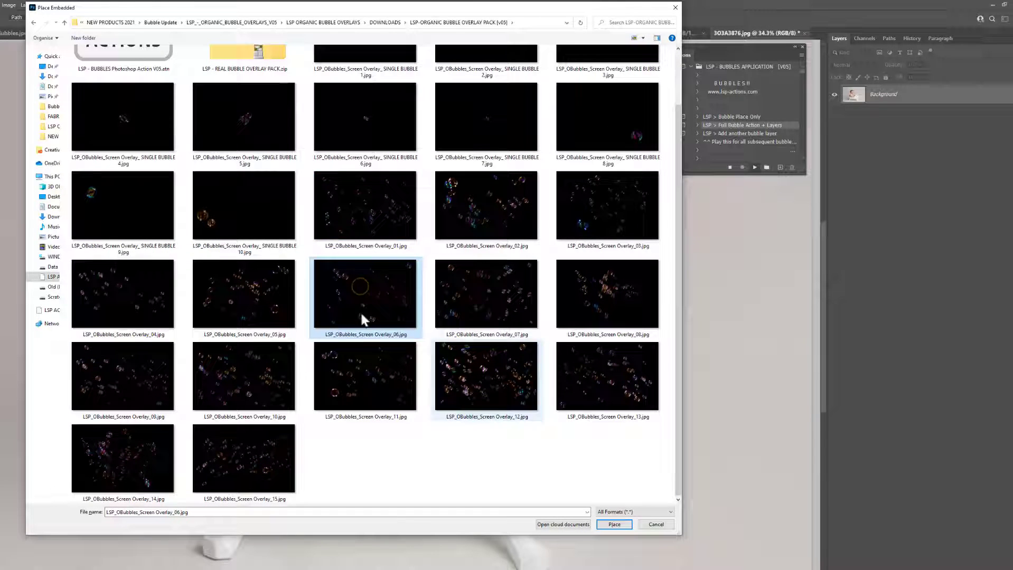
{"action": "left_click", "coordinate": [375, 382]}
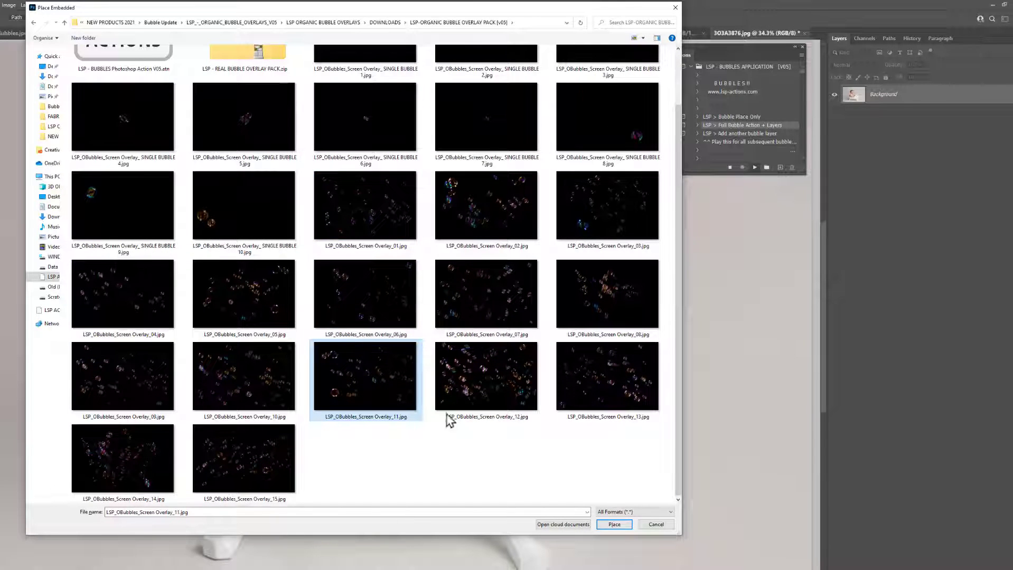
{"action": "left_click", "coordinate": [614, 524]}
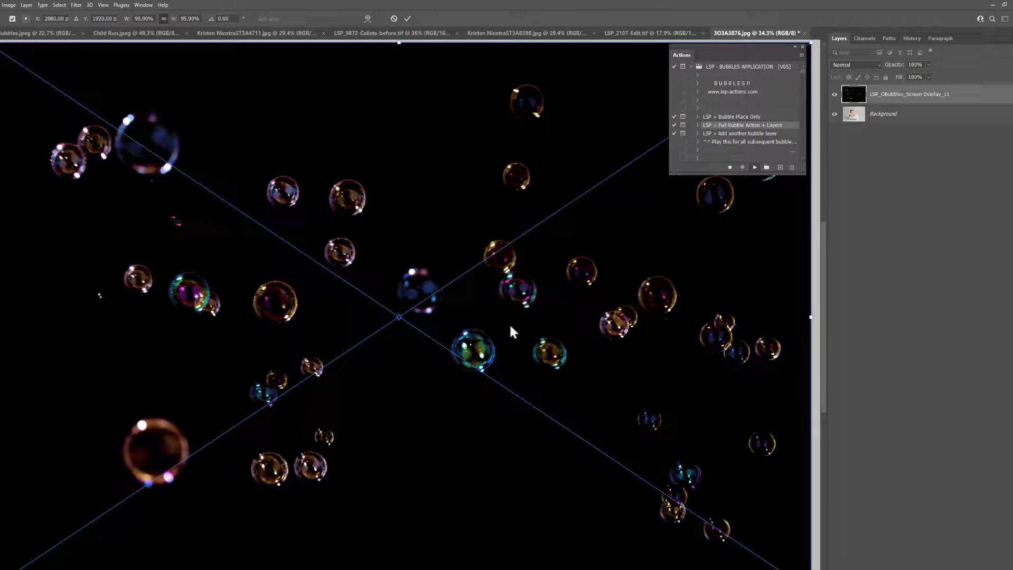
Step: Resize and position the bubble overlay over the bathtub photo and commit it
{"action": "left_click_drag", "start_coordinate": [510, 331], "coordinate": [443, 244]}
{"action": "left_click_drag", "start_coordinate": [751, 508], "coordinate": [748, 502]}
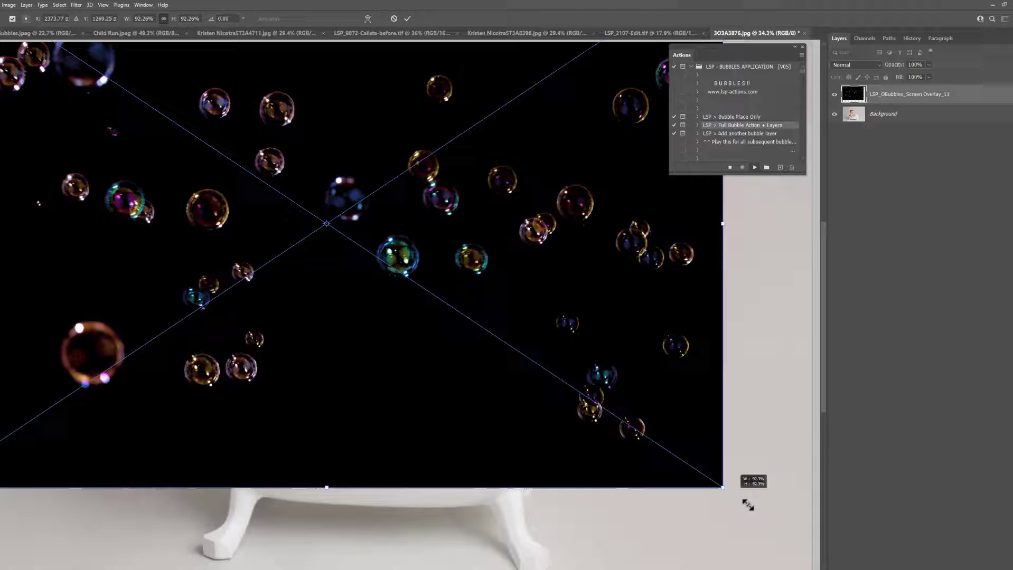
{"action": "left_click_drag", "start_coordinate": [504, 333], "coordinate": [570, 409]}
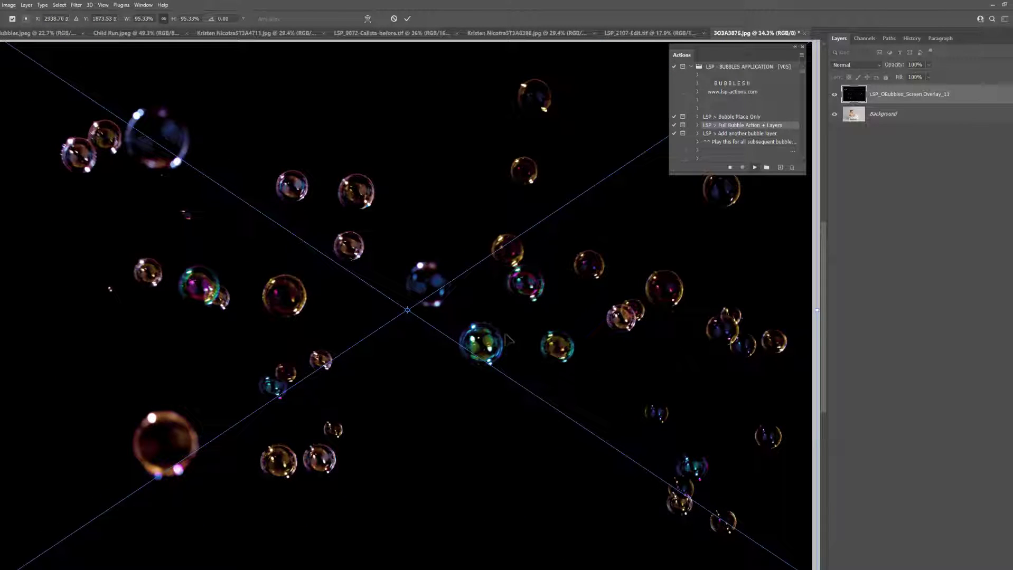
{"action": "key", "text": "Return"}
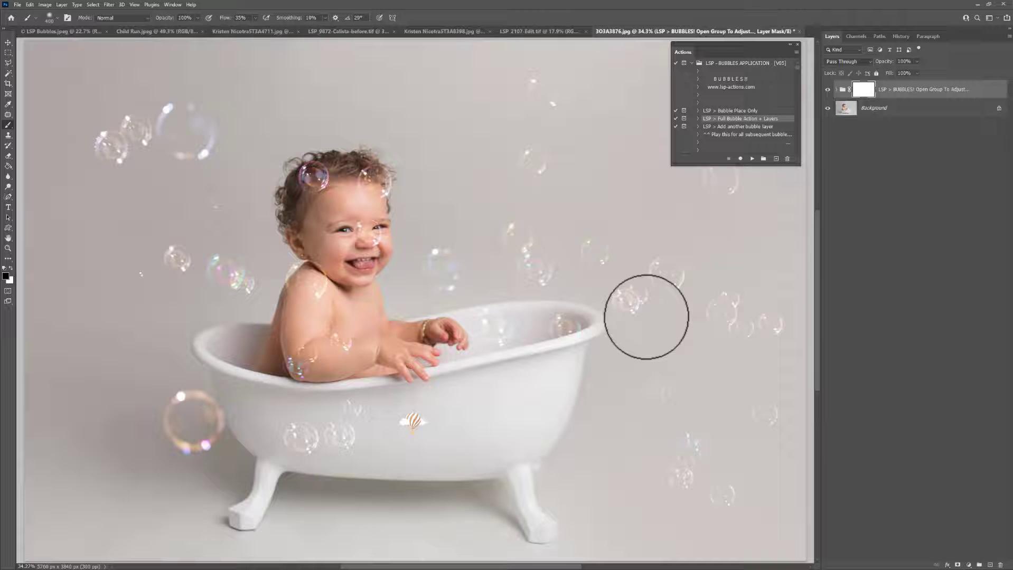
Step: Mask stray bubbles on the baby's face and right background with a 488 px Soft Round brush
{"action": "mouse_move", "coordinate": [396, 233]}
{"action": "left_mouse_down"}
{"action": "mouse_move", "coordinate": [336, 239]}
{"action": "mouse_move", "coordinate": [401, 227]}
{"action": "mouse_move", "coordinate": [346, 197]}
{"action": "mouse_move", "coordinate": [383, 178]}
{"action": "mouse_move", "coordinate": [388, 196]}
{"action": "mouse_move", "coordinate": [296, 271]}
{"action": "mouse_move", "coordinate": [325, 258]}
{"action": "mouse_move", "coordinate": [310, 262]}
{"action": "mouse_move", "coordinate": [320, 276]}
{"action": "mouse_move", "coordinate": [279, 285]}
{"action": "left_mouse_up"}
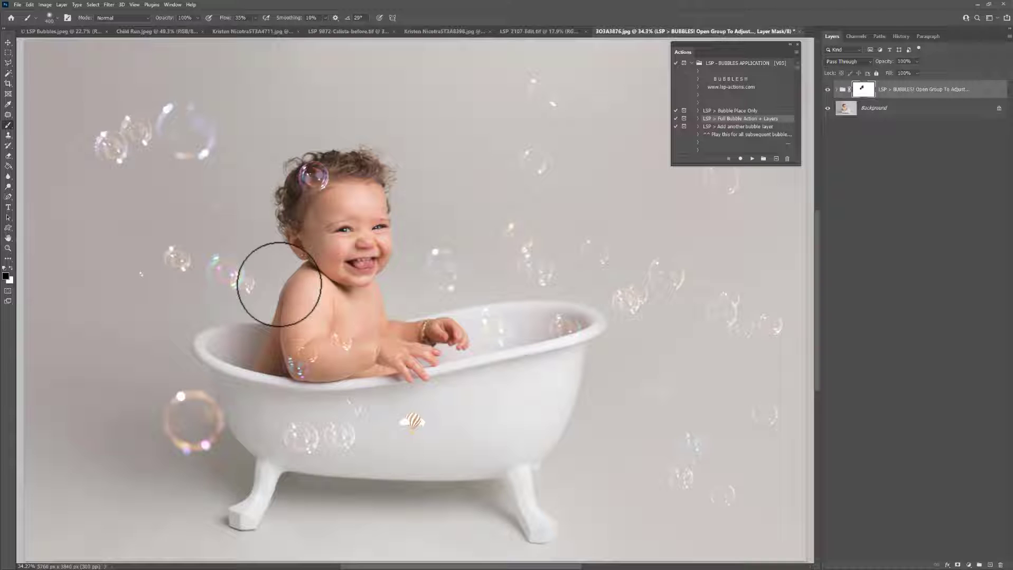
{"action": "right_click", "coordinate": [327, 272]}
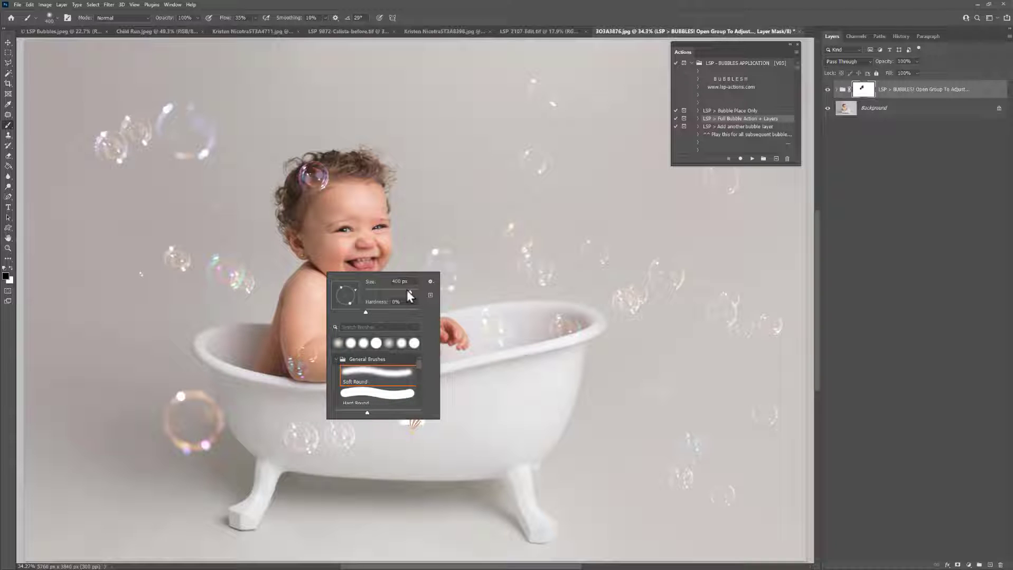
{"action": "left_click_drag", "start_coordinate": [414, 297], "coordinate": [422, 297]}
{"action": "left_click", "coordinate": [702, 329]}
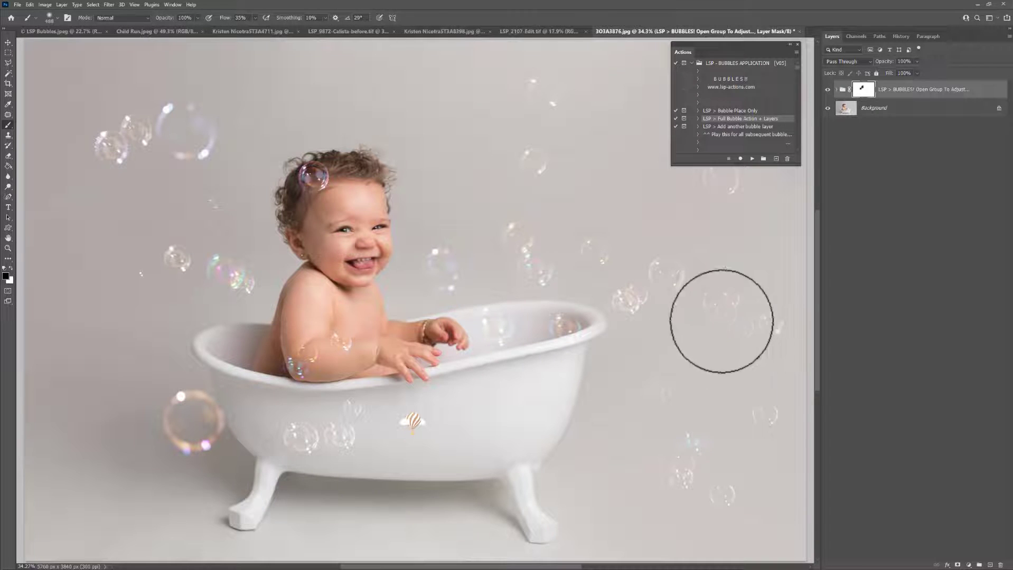
{"action": "mouse_move", "coordinate": [710, 324]}
{"action": "left_mouse_down"}
{"action": "mouse_move", "coordinate": [753, 328]}
{"action": "mouse_move", "coordinate": [764, 346]}
{"action": "left_mouse_up"}
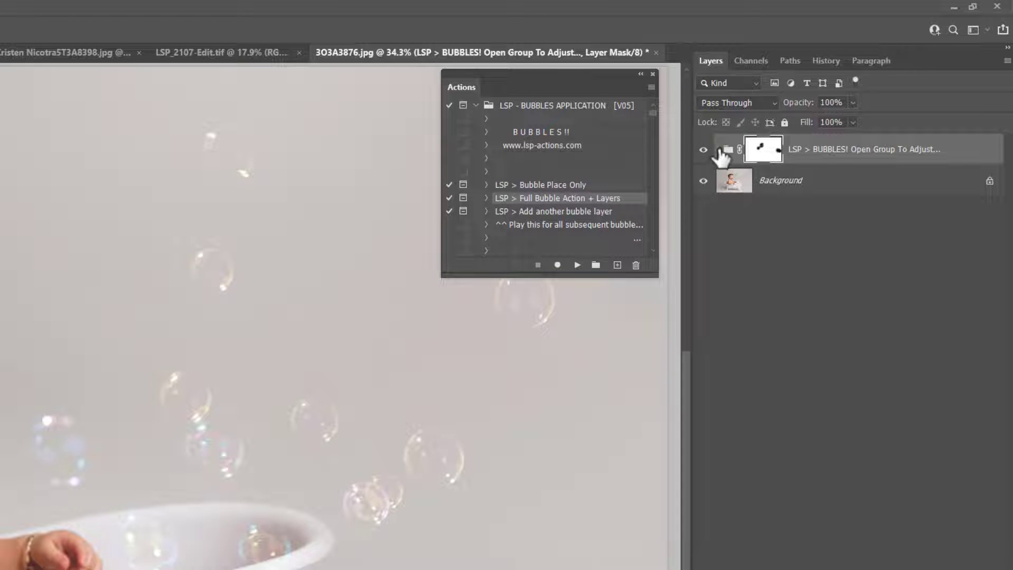
{"action": "left_click", "coordinate": [720, 150]}
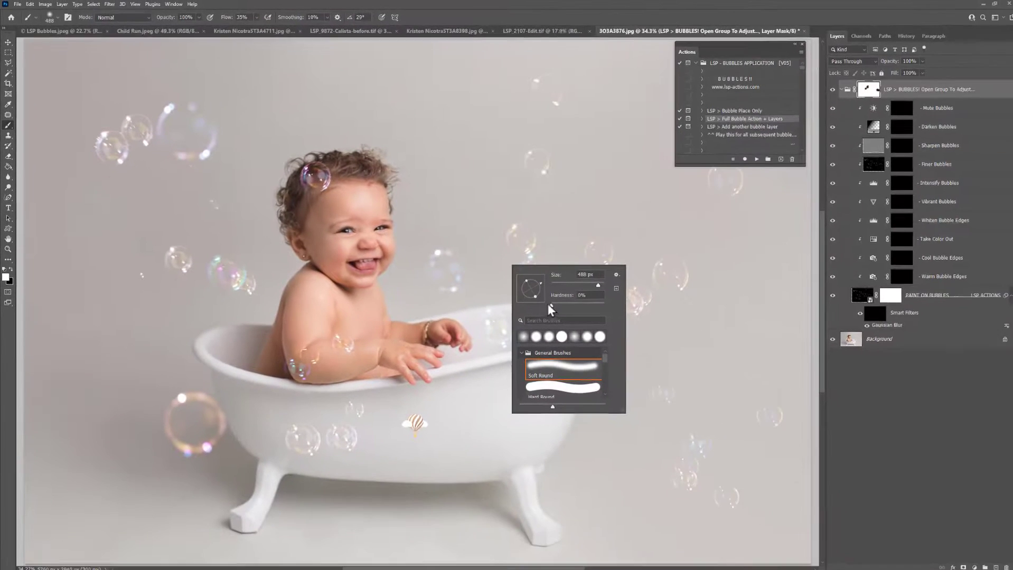
Step: Paint the PAINT ON BUBBLES blur mask with 1250 px and 427 px brushes over upper and lower-right bubbles
{"action": "left_click", "coordinate": [549, 305]}
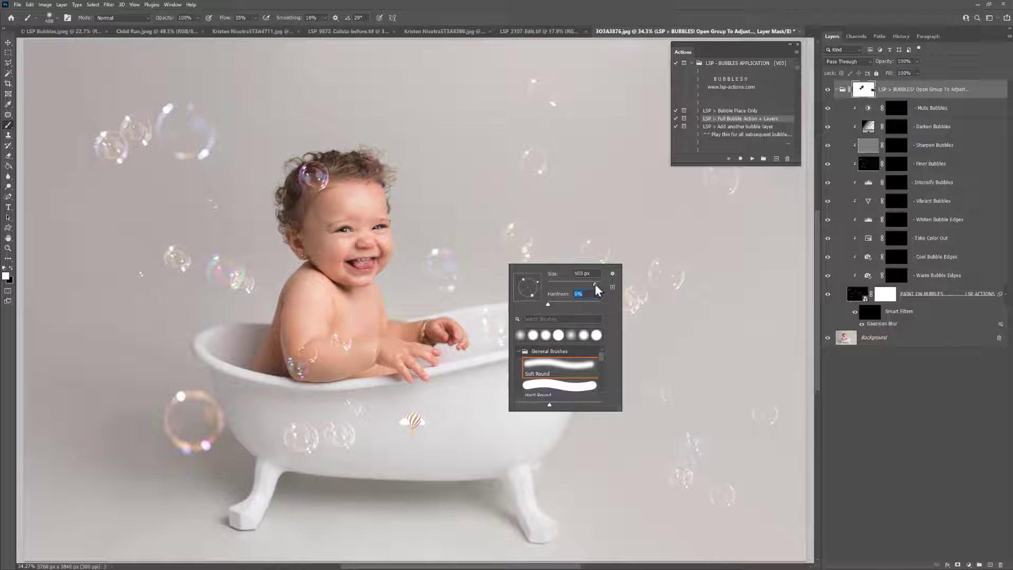
{"action": "left_click_drag", "start_coordinate": [594, 283], "coordinate": [597, 283]}
{"action": "left_click", "coordinate": [872, 319]}
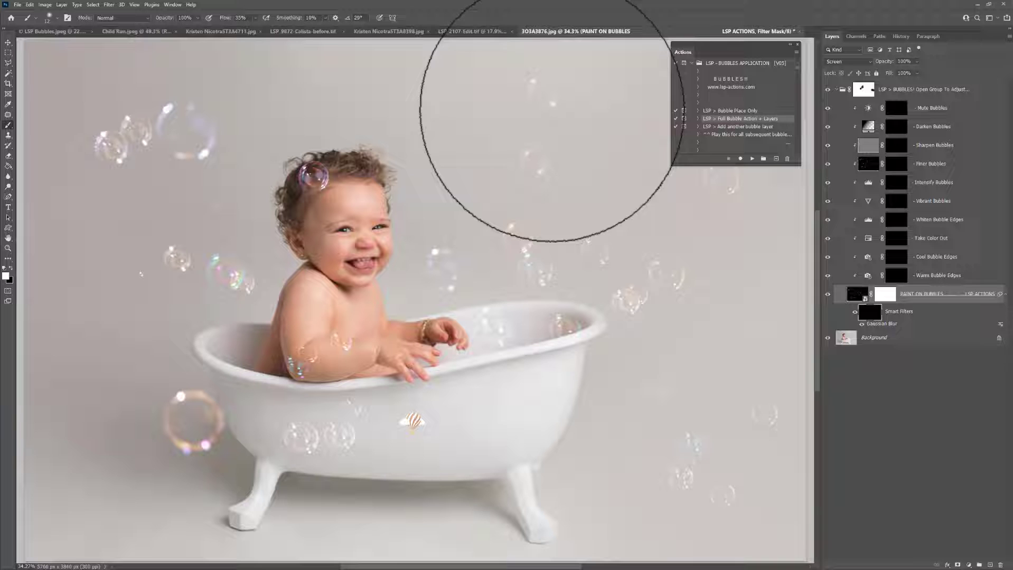
{"action": "mouse_move", "coordinate": [523, 140]}
{"action": "left_mouse_down"}
{"action": "mouse_move", "coordinate": [649, 168]}
{"action": "mouse_move", "coordinate": [746, 208]}
{"action": "mouse_move", "coordinate": [718, 170]}
{"action": "left_mouse_up"}
{"action": "right_click", "coordinate": [657, 179]}
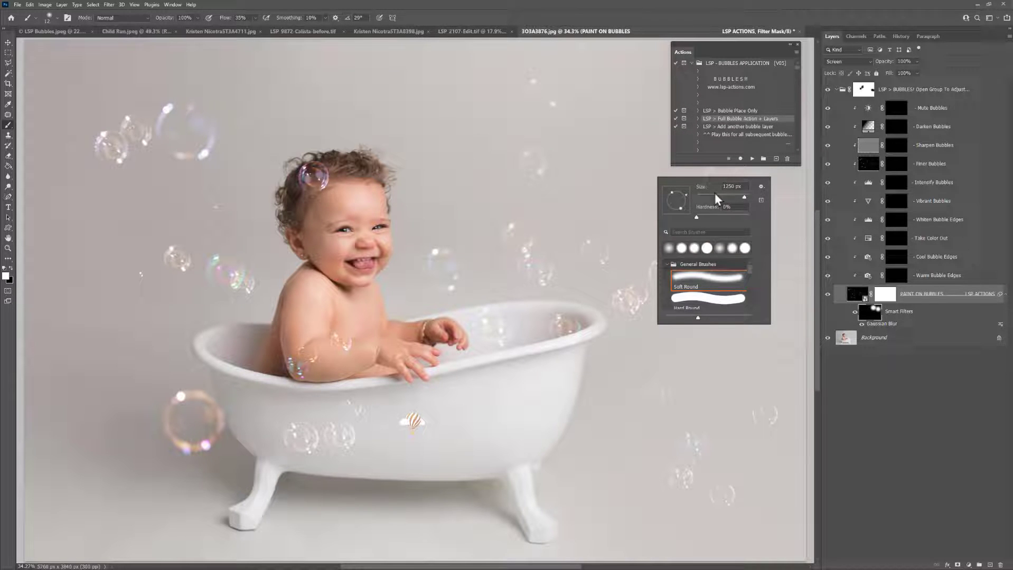
{"action": "left_click", "coordinate": [599, 245]}
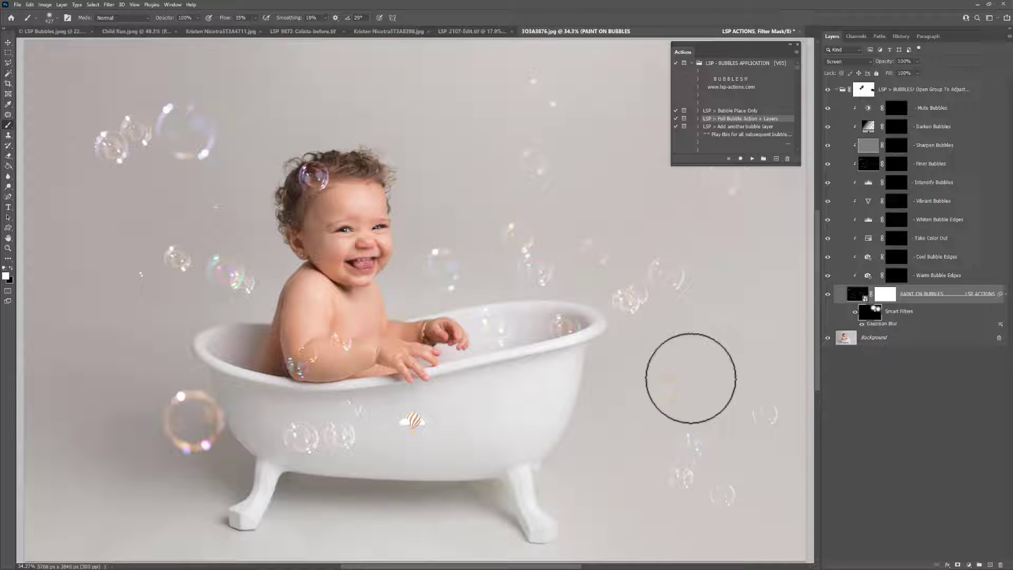
{"action": "mouse_move", "coordinate": [684, 438]}
{"action": "left_mouse_down"}
{"action": "mouse_move", "coordinate": [715, 500]}
{"action": "mouse_move", "coordinate": [727, 497]}
{"action": "mouse_move", "coordinate": [716, 493]}
{"action": "mouse_move", "coordinate": [725, 480]}
{"action": "mouse_move", "coordinate": [654, 490]}
{"action": "mouse_move", "coordinate": [694, 484]}
{"action": "mouse_move", "coordinate": [688, 489]}
{"action": "mouse_move", "coordinate": [746, 408]}
{"action": "mouse_move", "coordinate": [776, 404]}
{"action": "left_mouse_up"}
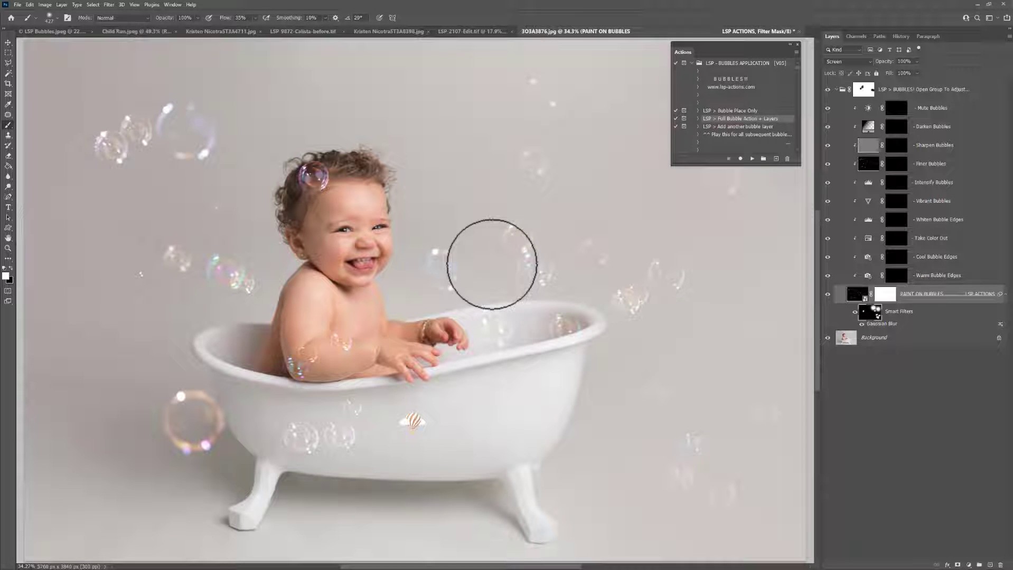
Step: Paint the Take Color Out mask over bubbles above the tub, by its leg, and on the baby's shoulder
{"action": "left_click", "coordinate": [894, 244]}
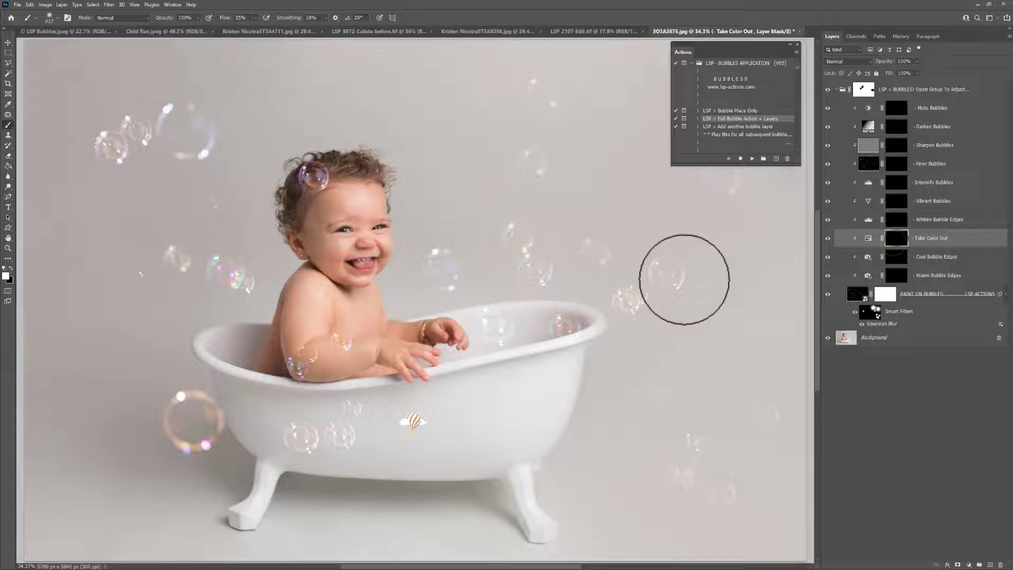
{"action": "right_click", "coordinate": [652, 287]}
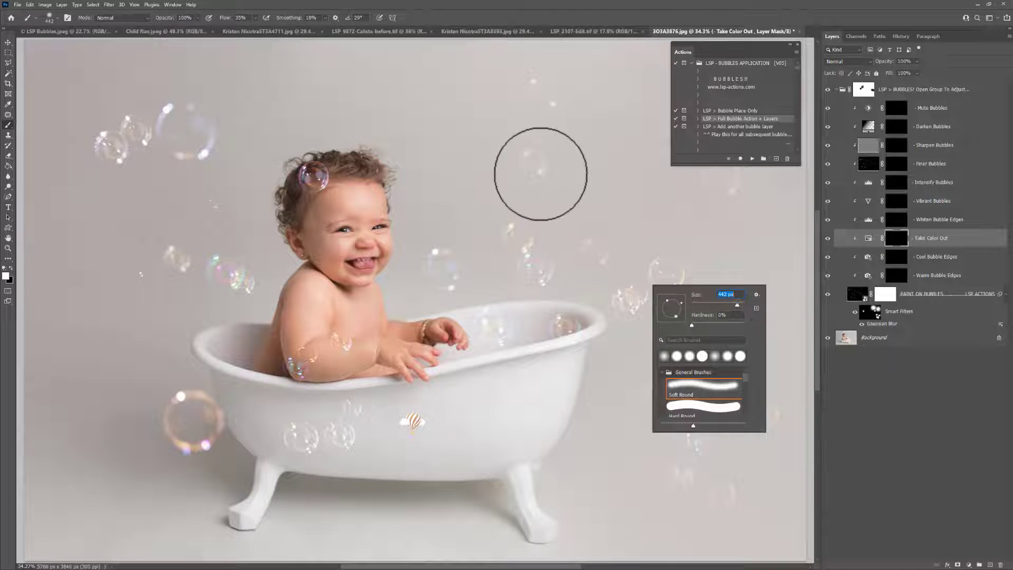
{"action": "key", "text": "Return"}
{"action": "mouse_move", "coordinate": [538, 169]}
{"action": "left_mouse_down"}
{"action": "mouse_move", "coordinate": [533, 223]}
{"action": "mouse_move", "coordinate": [491, 233]}
{"action": "mouse_move", "coordinate": [598, 257]}
{"action": "mouse_move", "coordinate": [647, 248]}
{"action": "mouse_move", "coordinate": [688, 280]}
{"action": "mouse_move", "coordinate": [722, 238]}
{"action": "left_mouse_up"}
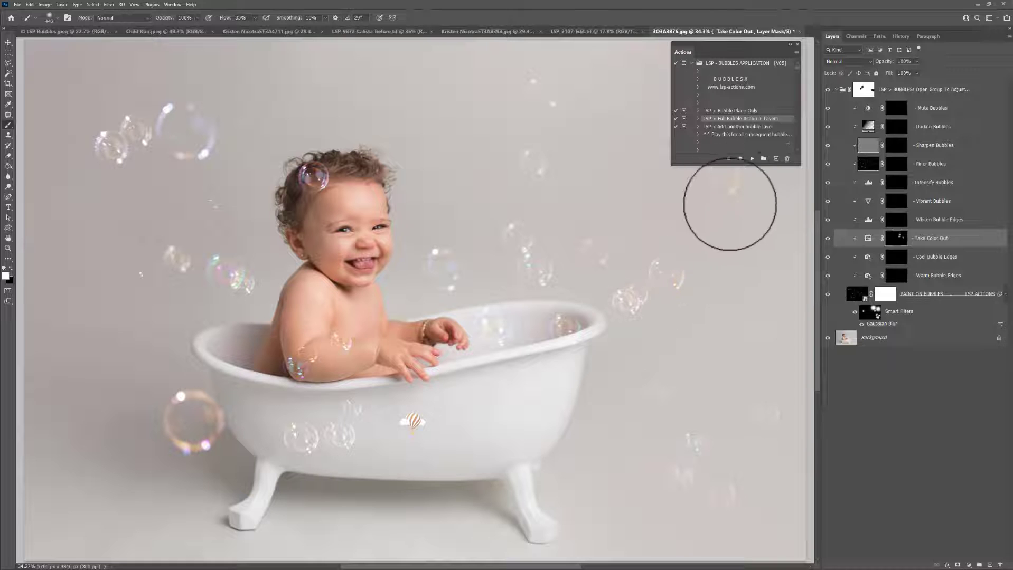
{"action": "mouse_move", "coordinate": [136, 413]}
{"action": "left_mouse_down"}
{"action": "mouse_move", "coordinate": [204, 414]}
{"action": "mouse_move", "coordinate": [182, 405]}
{"action": "mouse_move", "coordinate": [128, 127]}
{"action": "mouse_move", "coordinate": [132, 139]}
{"action": "mouse_move", "coordinate": [106, 149]}
{"action": "mouse_move", "coordinate": [124, 174]}
{"action": "left_mouse_up"}
{"action": "mouse_move", "coordinate": [279, 307]}
{"action": "left_mouse_down"}
{"action": "mouse_move", "coordinate": [339, 339]}
{"action": "mouse_move", "coordinate": [317, 355]}
{"action": "mouse_move", "coordinate": [328, 350]}
{"action": "left_mouse_up"}
{"action": "left_click_drag", "start_coordinate": [299, 447], "coordinate": [298, 434]}
{"action": "mouse_move", "coordinate": [624, 294]}
{"action": "left_mouse_down"}
{"action": "mouse_move", "coordinate": [605, 250]}
{"action": "mouse_move", "coordinate": [588, 246]}
{"action": "mouse_move", "coordinate": [586, 325]}
{"action": "left_mouse_up"}
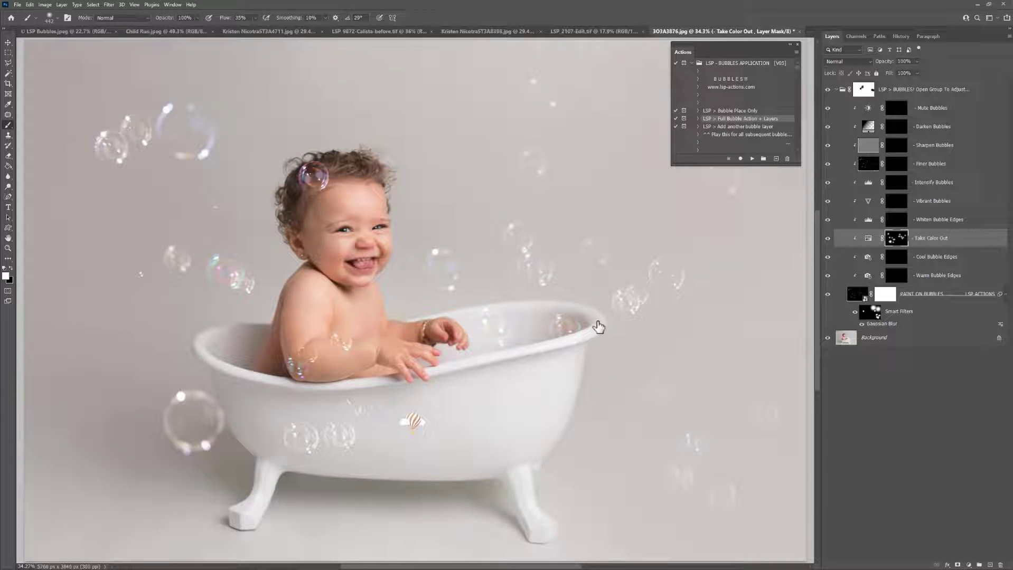
Step: Inspect the Whiten, Cool and Warm Bubble Edges masks, then collapse the BUBBLES group
{"action": "left_click", "coordinate": [896, 222]}
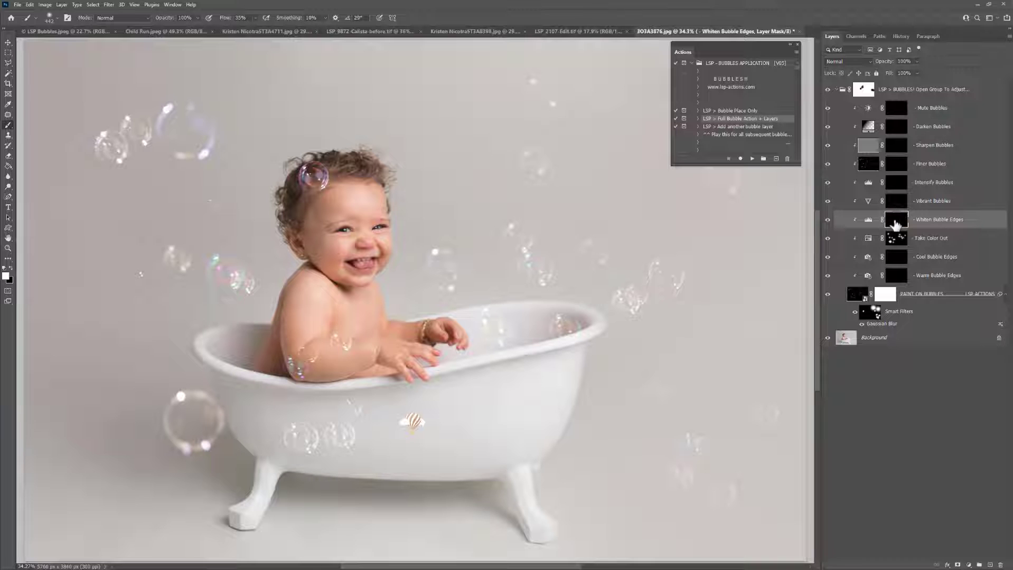
{"action": "left_click", "coordinate": [896, 258]}
{"action": "left_click", "coordinate": [896, 275]}
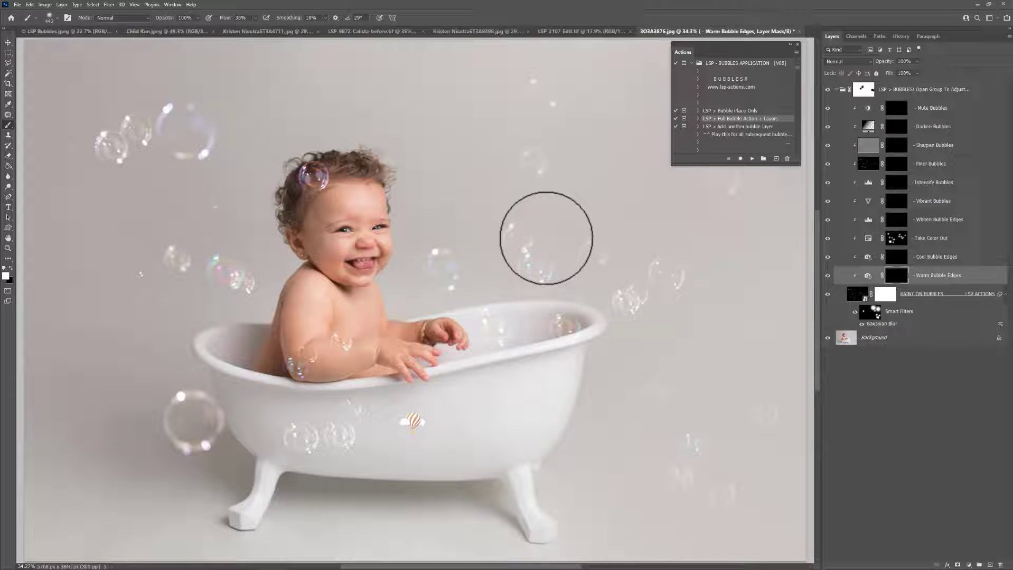
{"action": "left_click", "coordinate": [837, 90]}
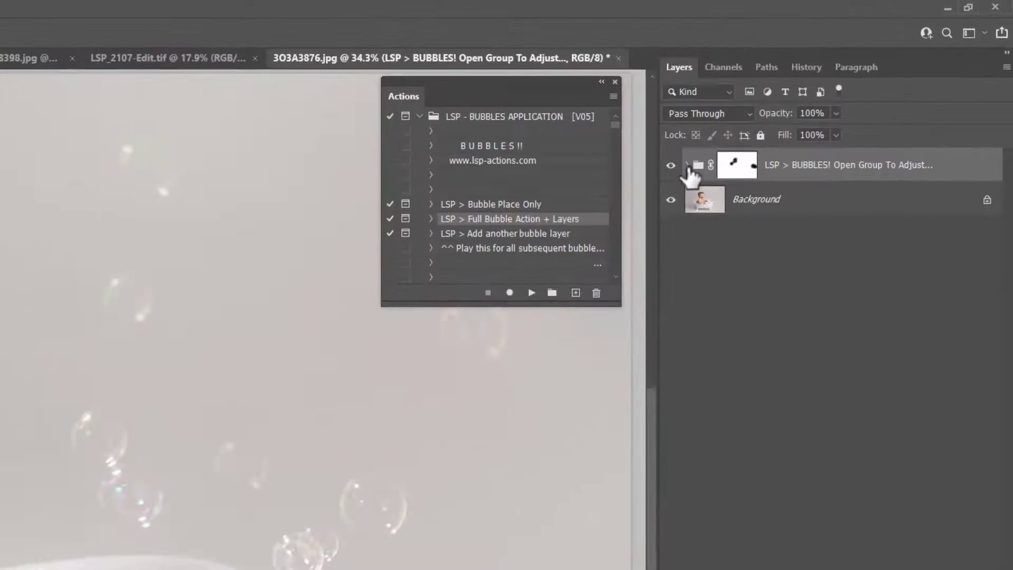
Step: Run Add another bubble layer to create Your Bubble Layer MERGED and reach the Place Embedded picker
{"action": "left_click", "coordinate": [449, 259]}
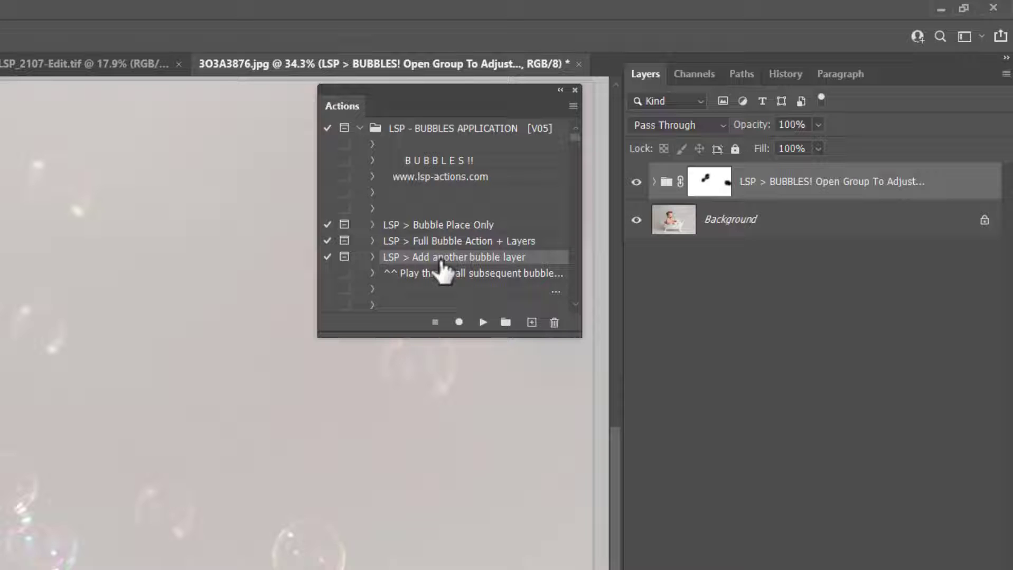
{"action": "left_click", "coordinate": [482, 322]}
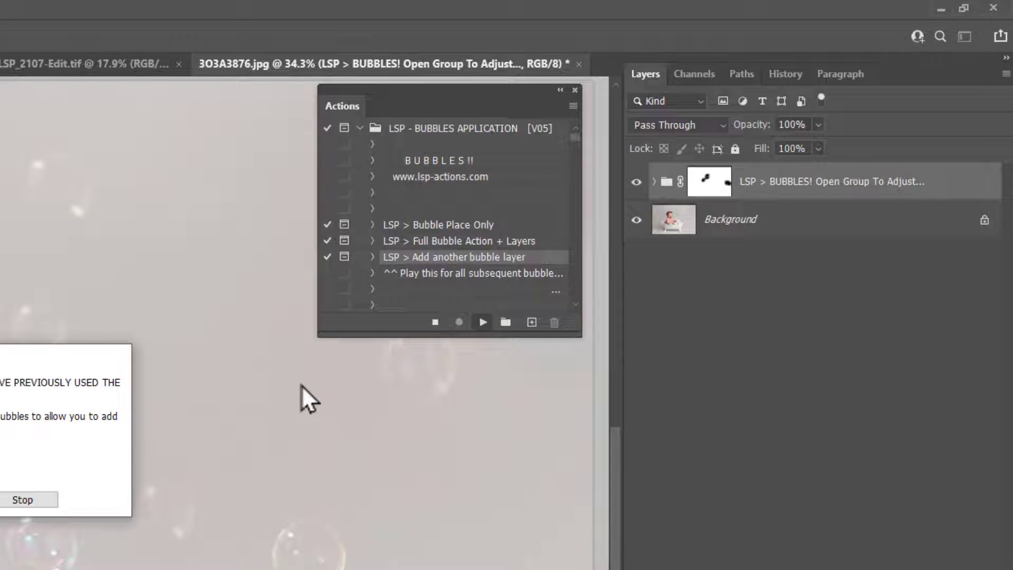
{"action": "key", "text": "Return"}
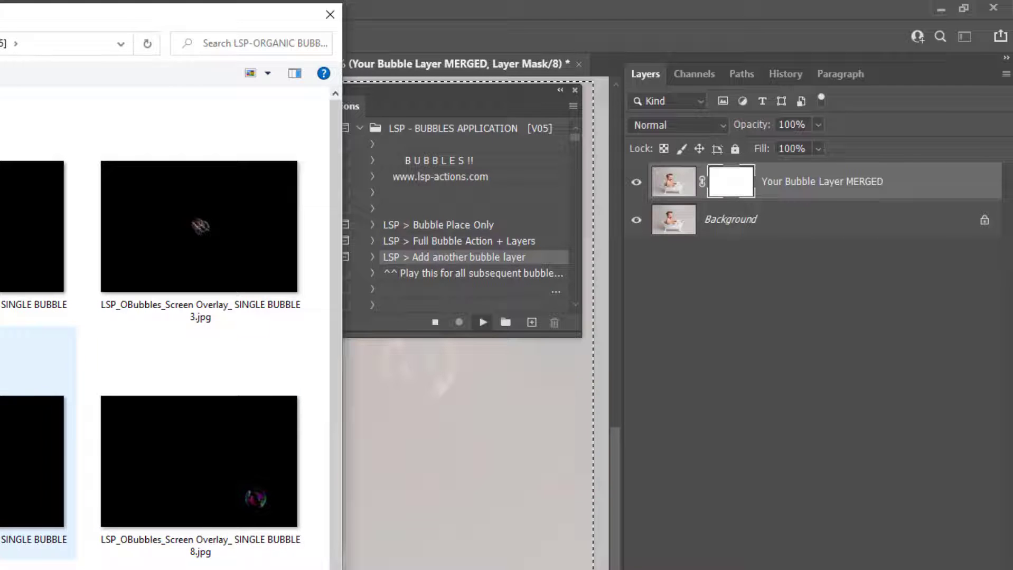
{"action": "scroll", "coordinate": [11, 533], "scroll_direction": "down", "scroll_amount": 2}
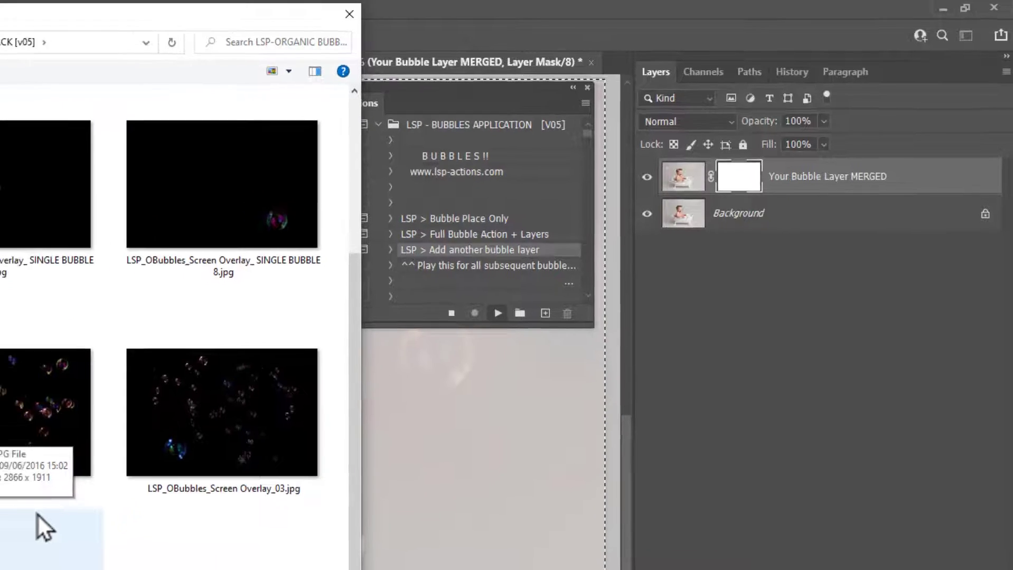
{"action": "scroll", "coordinate": [37, 513], "scroll_direction": "up", "scroll_amount": 2}
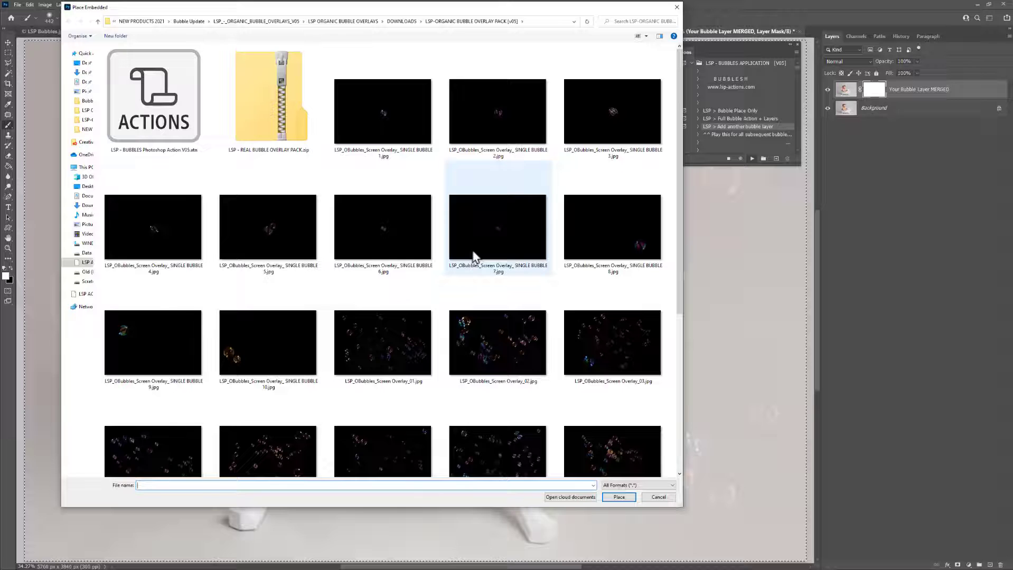
{"action": "scroll", "coordinate": [548, 344], "scroll_direction": "down", "scroll_amount": 3}
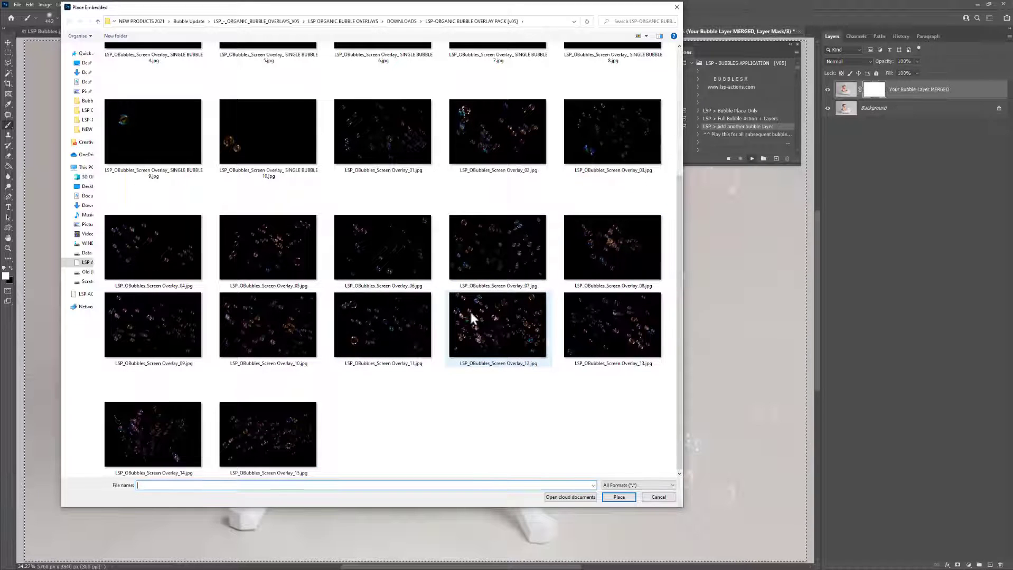
{"action": "scroll", "coordinate": [471, 311], "scroll_direction": "up", "scroll_amount": 3}
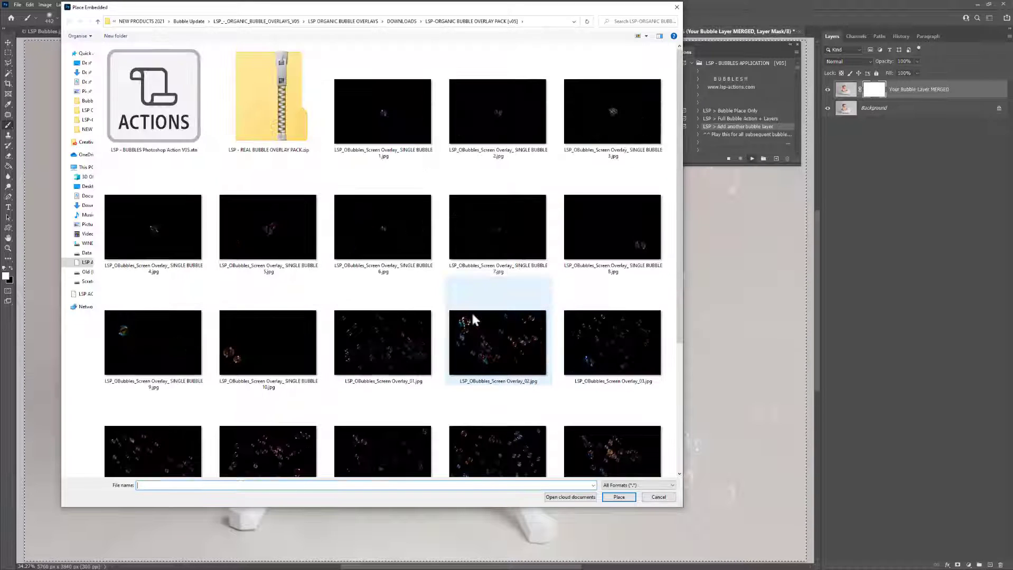
Step: Place the single bubble 5 overlay, enlarging it to about 109% and repositioning it
{"action": "double_click", "coordinate": [285, 255]}
{"action": "left_click_drag", "start_coordinate": [507, 272], "coordinate": [530, 239]}
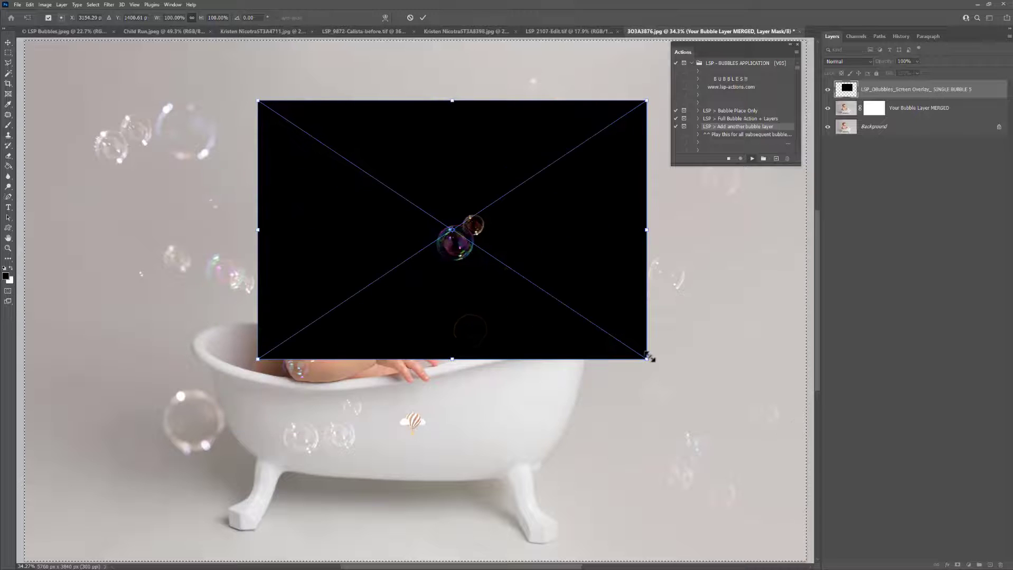
{"action": "left_click_drag", "start_coordinate": [651, 357], "coordinate": [674, 384]}
{"action": "left_click_drag", "start_coordinate": [550, 325], "coordinate": [497, 281]}
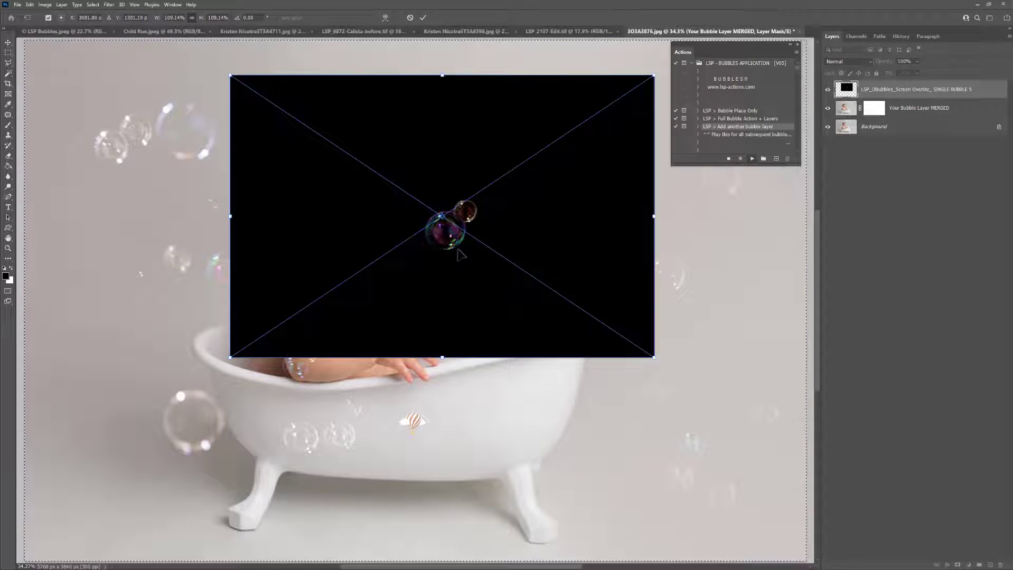
{"action": "key", "text": "Return"}
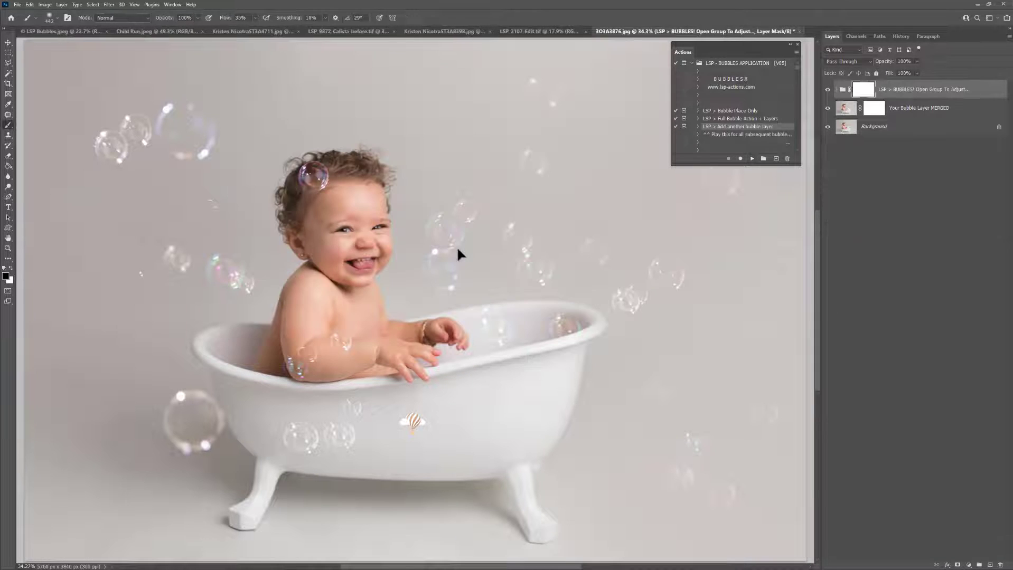
Step: Enlarge the bubble layer to about 131% with Ctrl+T and shift it up and left
{"action": "left_click", "coordinate": [837, 90]}
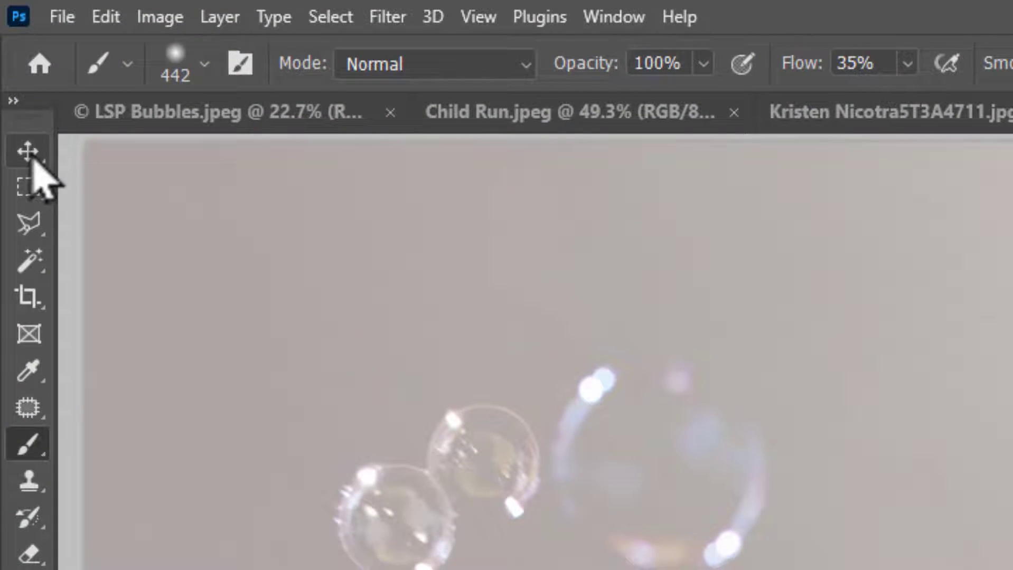
{"action": "left_click", "coordinate": [8, 42]}
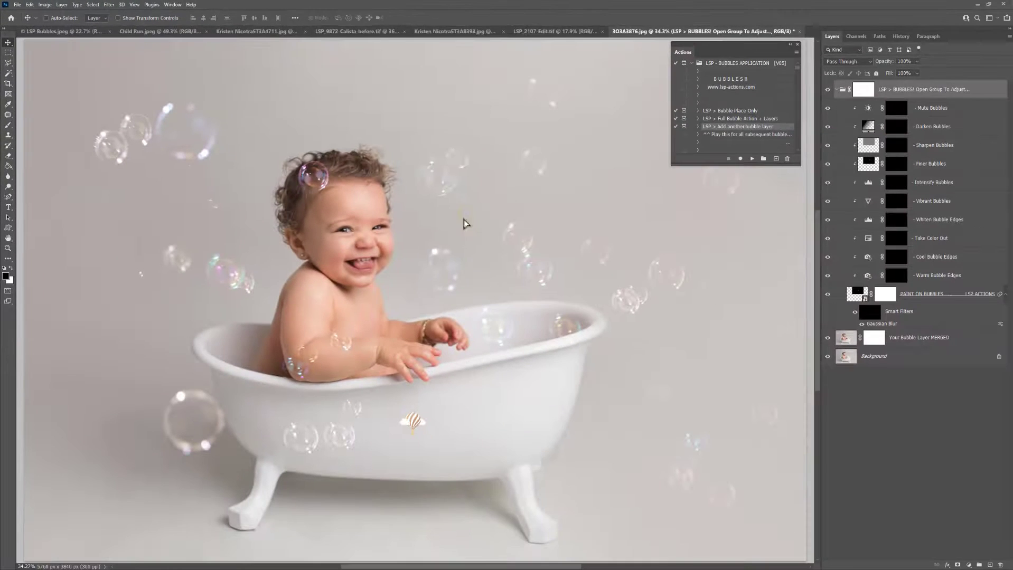
{"action": "left_click_drag", "start_coordinate": [361, 324], "coordinate": [465, 213]}
{"action": "key", "text": "ctrl+t"}
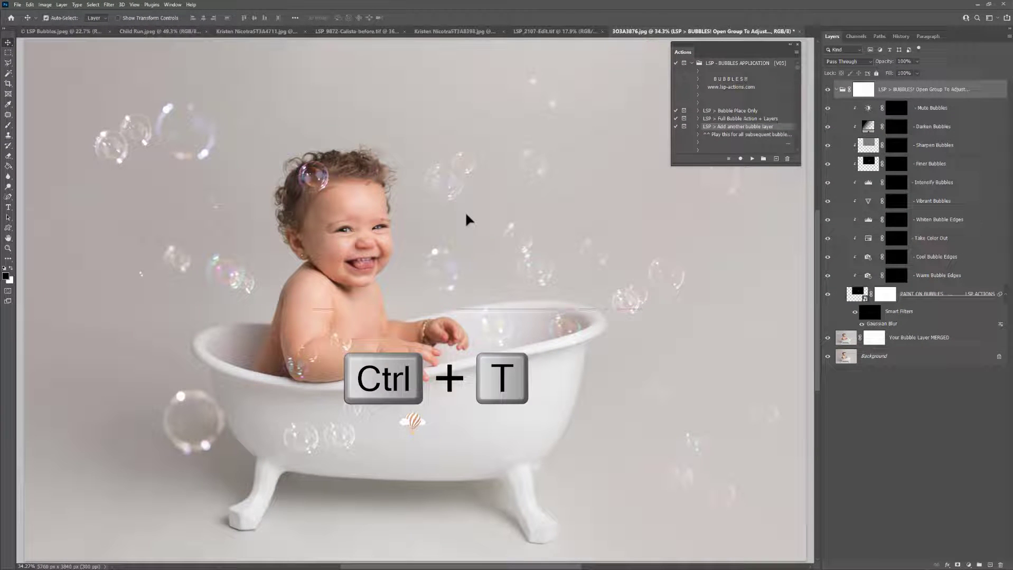
{"action": "left_click", "coordinate": [511, 214]}
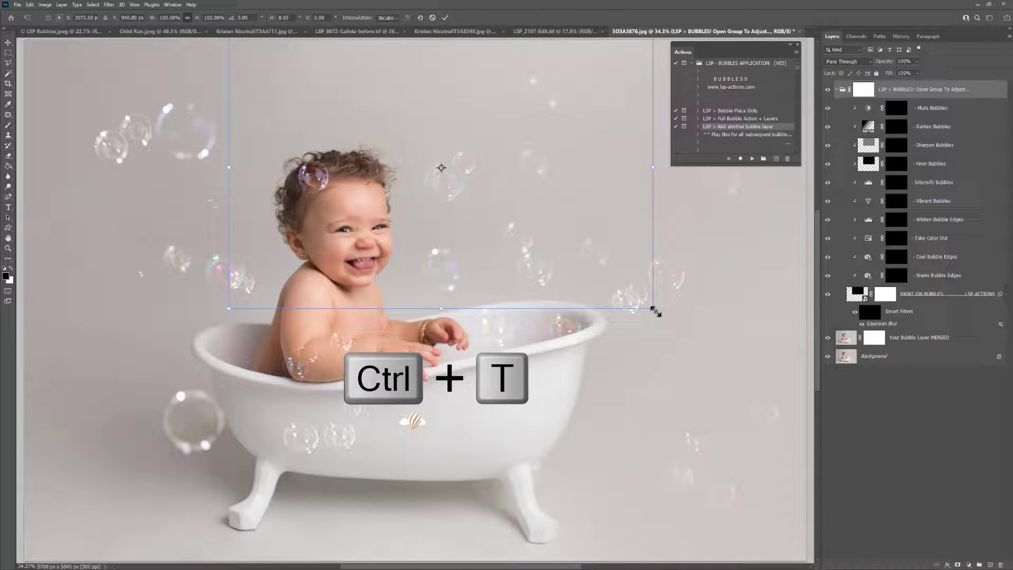
{"action": "left_click_drag", "start_coordinate": [655, 312], "coordinate": [782, 394]}
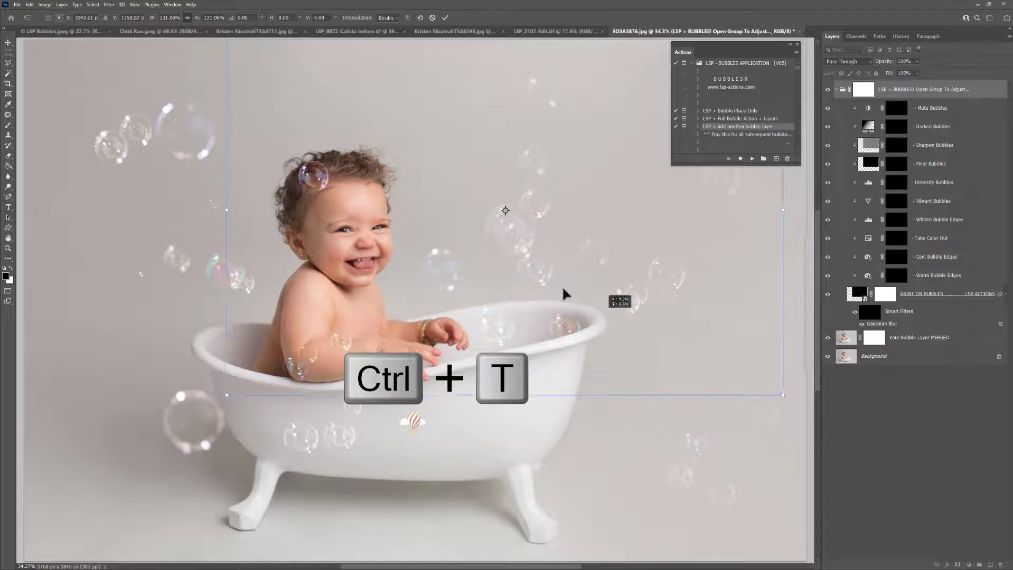
{"action": "left_click_drag", "start_coordinate": [562, 286], "coordinate": [528, 254]}
{"action": "key", "text": "Return"}
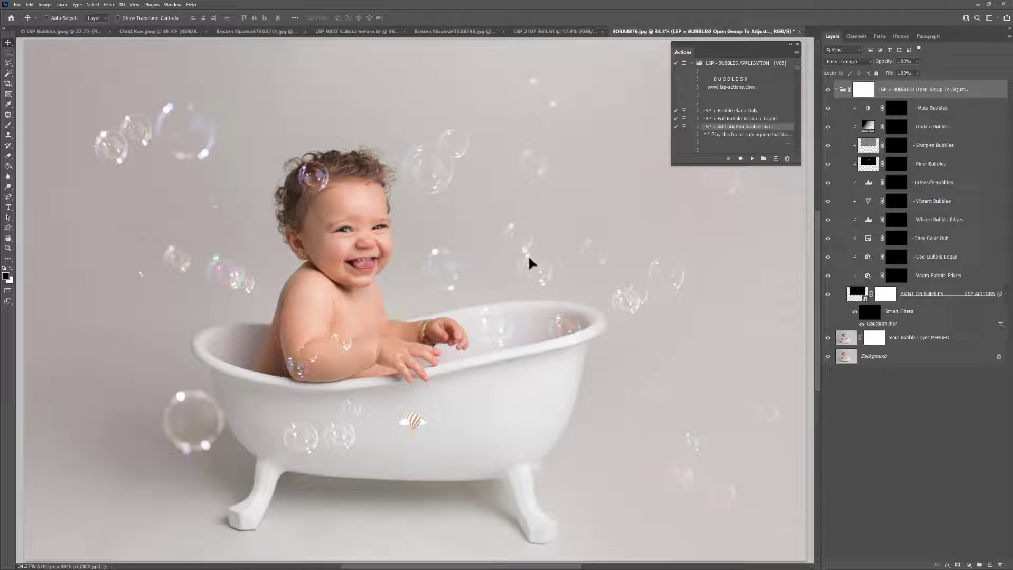
Step: Paint white on the PAINT ON BUBBLES filter and Take Color Out masks over a bubble
{"action": "left_click", "coordinate": [868, 312]}
{"action": "key", "text": "b"}
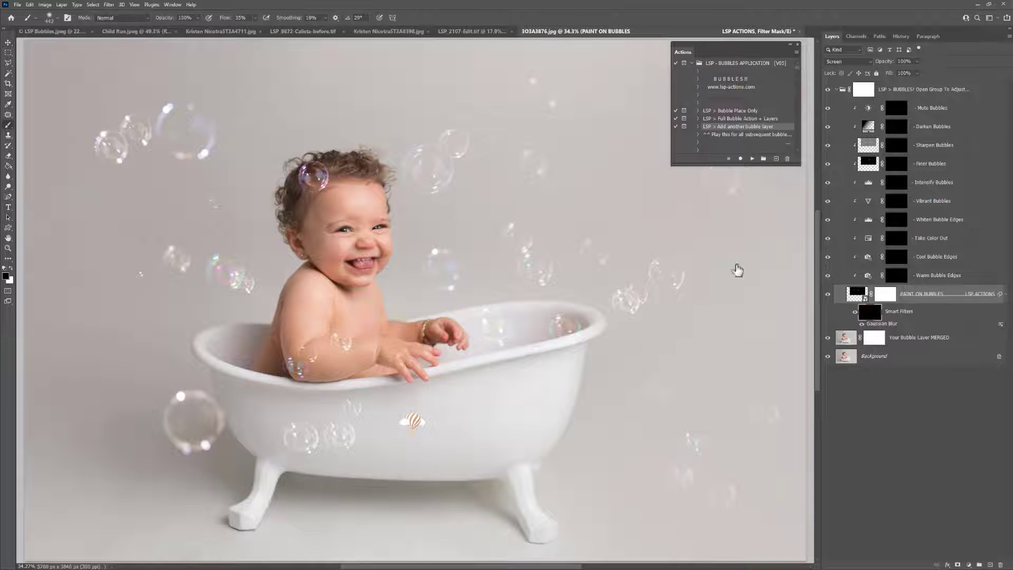
{"action": "key", "text": "x"}
{"action": "left_click", "coordinate": [475, 140]}
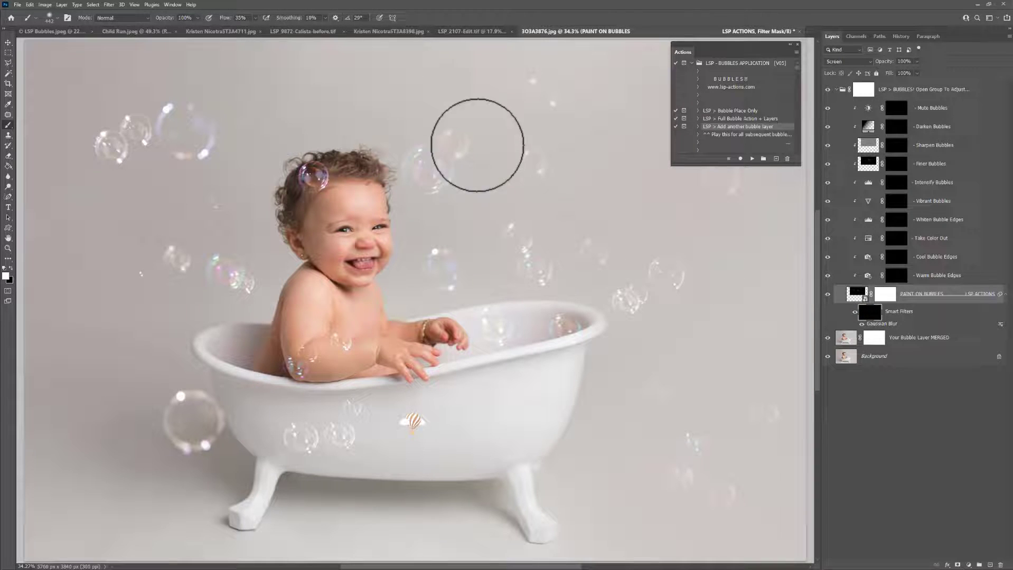
{"action": "left_click", "coordinate": [895, 237]}
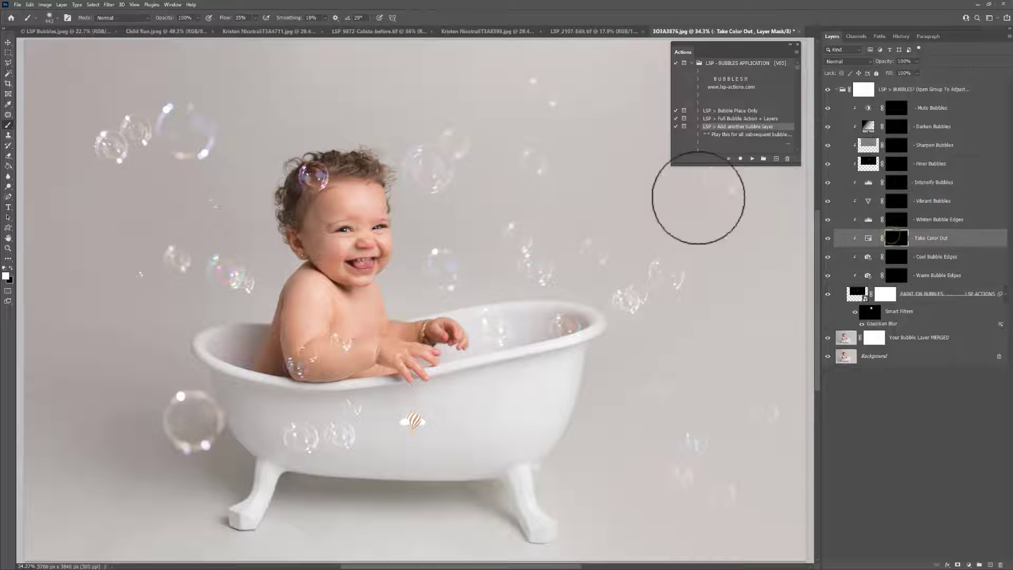
{"action": "left_click_drag", "start_coordinate": [454, 148], "coordinate": [478, 172]}
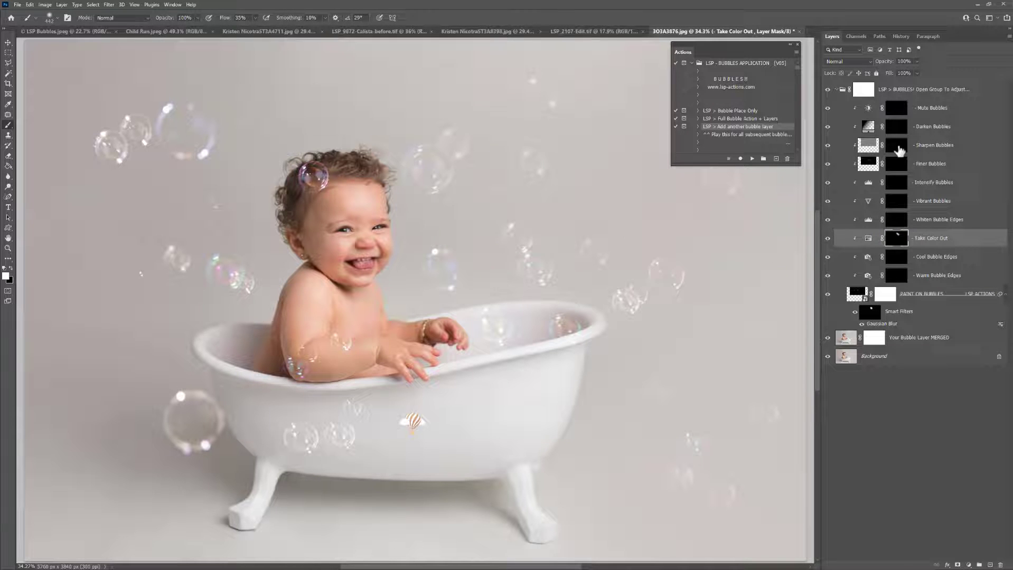
Step: Paint the Sharpen Bubbles and Mute Bubbles masks over bubbles beside the baby's head
{"action": "left_click", "coordinate": [896, 145]}
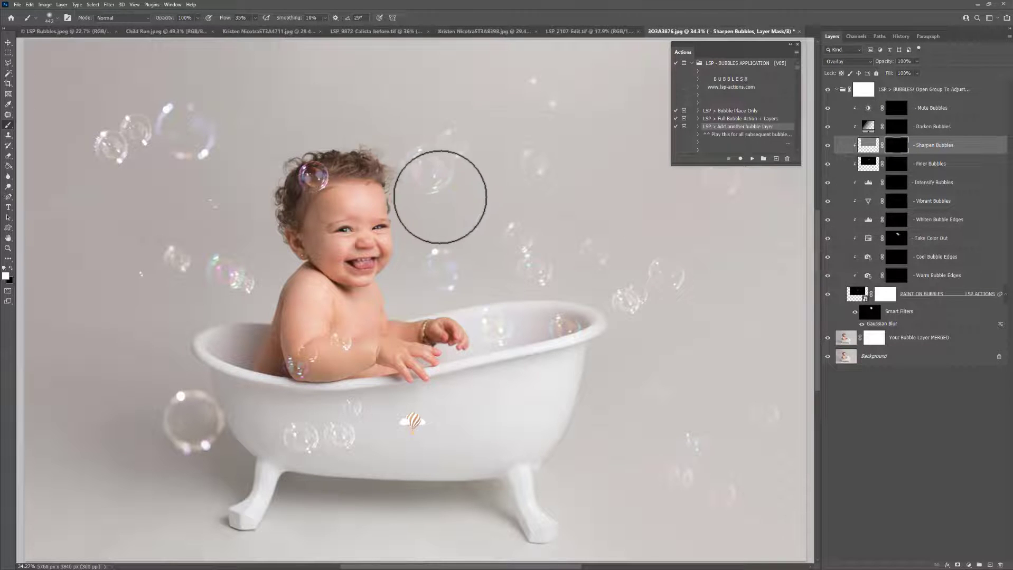
{"action": "mouse_move", "coordinate": [413, 177]}
{"action": "left_mouse_down"}
{"action": "mouse_move", "coordinate": [420, 165]}
{"action": "mouse_move", "coordinate": [421, 204]}
{"action": "left_mouse_up"}
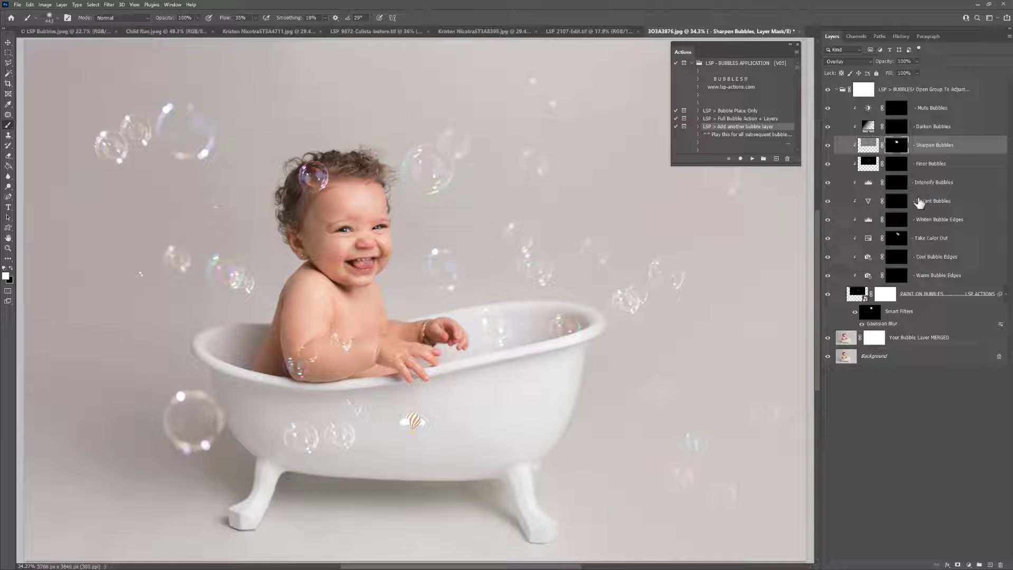
{"action": "left_click", "coordinate": [869, 111]}
{"action": "left_click_drag", "start_coordinate": [418, 169], "coordinate": [437, 181]}
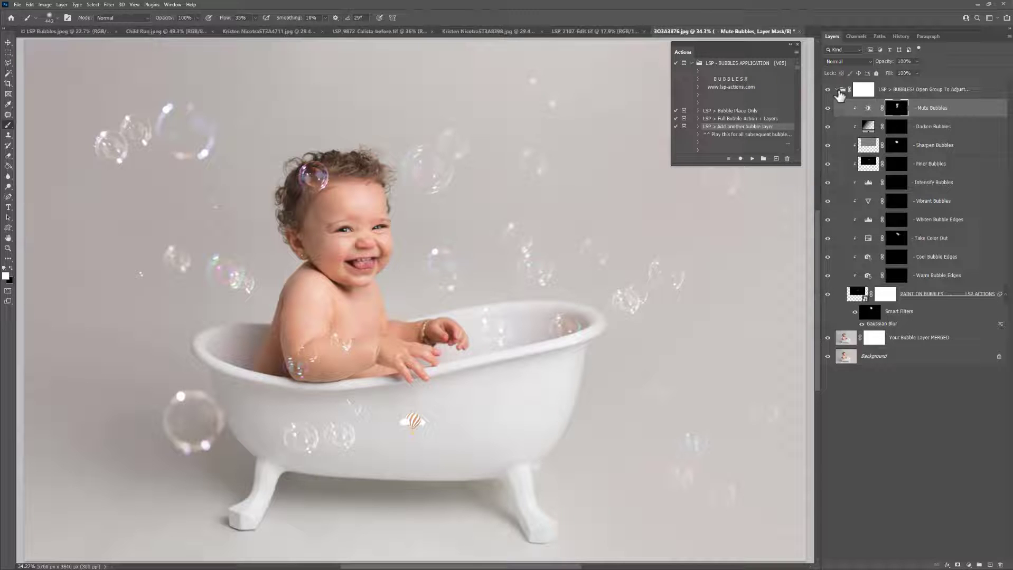
Step: Collapse the bubbles group and toggle it and the merged bubble layer to compare
{"action": "left_click", "coordinate": [836, 89]}
{"action": "left_click", "coordinate": [828, 89]}
{"action": "left_click", "coordinate": [827, 109]}
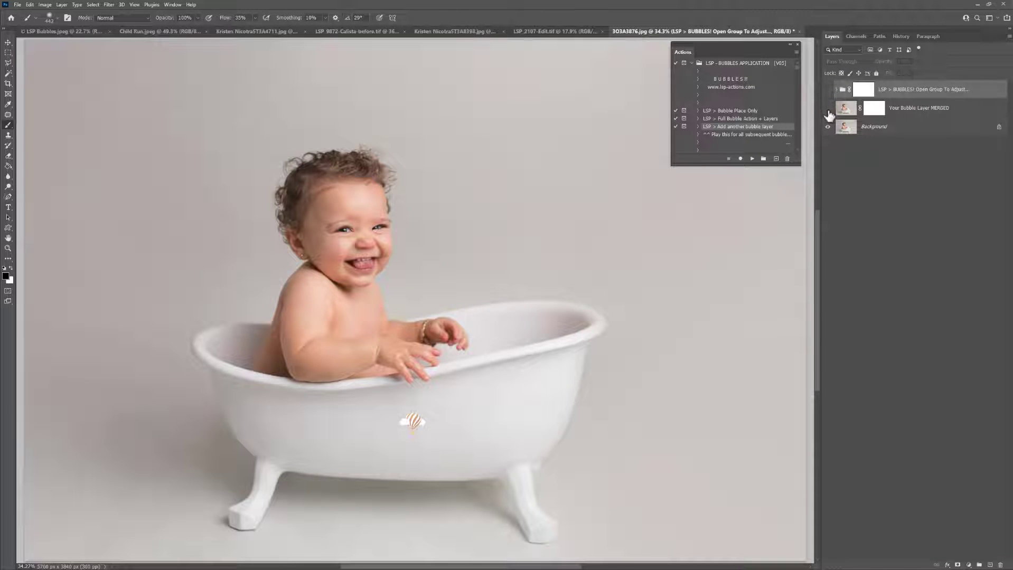
{"action": "left_click", "coordinate": [827, 108]}
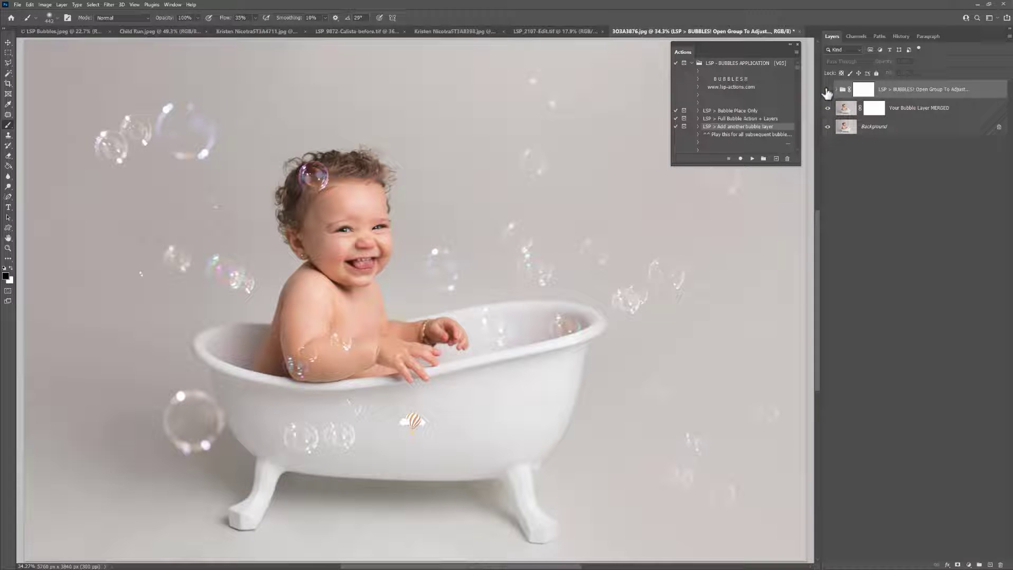
{"action": "left_click", "coordinate": [827, 89]}
{"action": "left_click", "coordinate": [827, 91]}
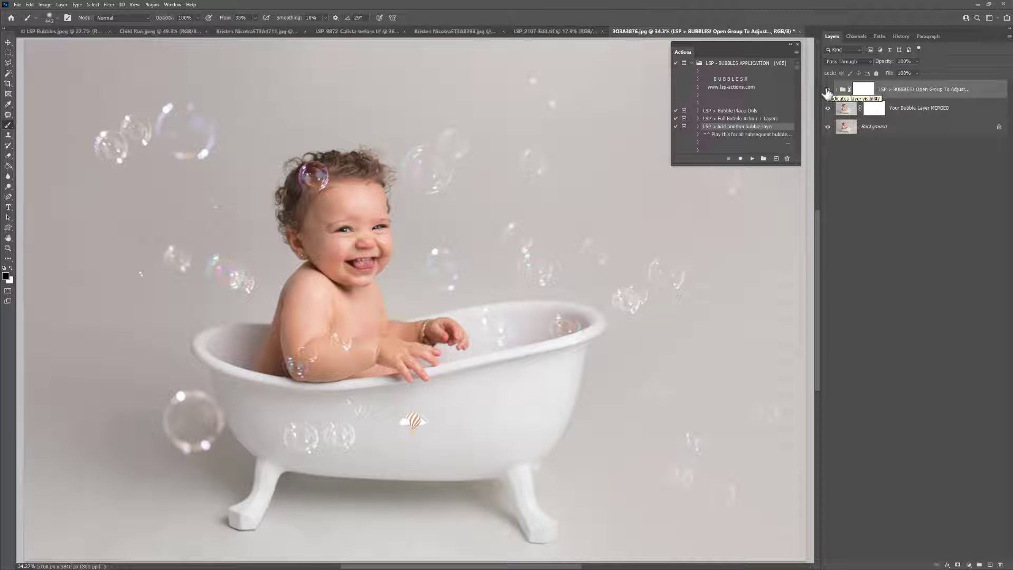
Step: On Child Run.jpeg, run Bubble Place Only and place LSP_OBubbles_Screen Overlay_02.jpg
{"action": "left_click", "coordinate": [161, 32]}
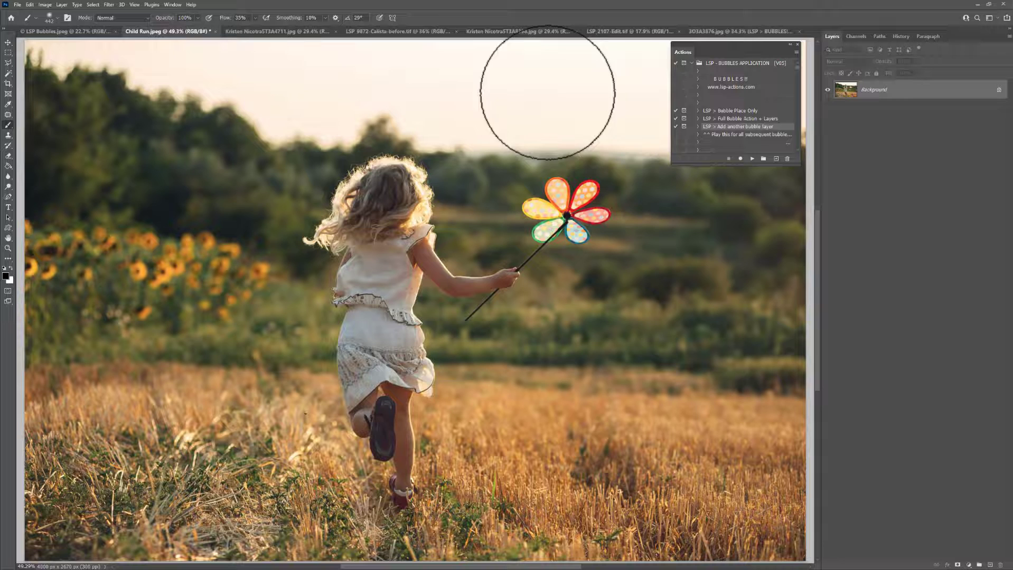
{"action": "left_click", "coordinate": [732, 119]}
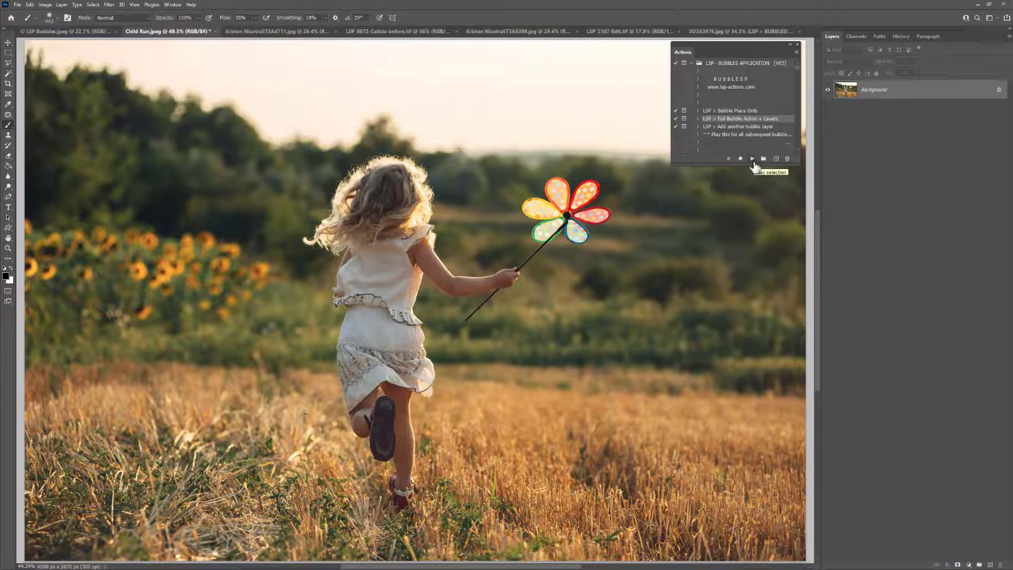
{"action": "left_click", "coordinate": [731, 112]}
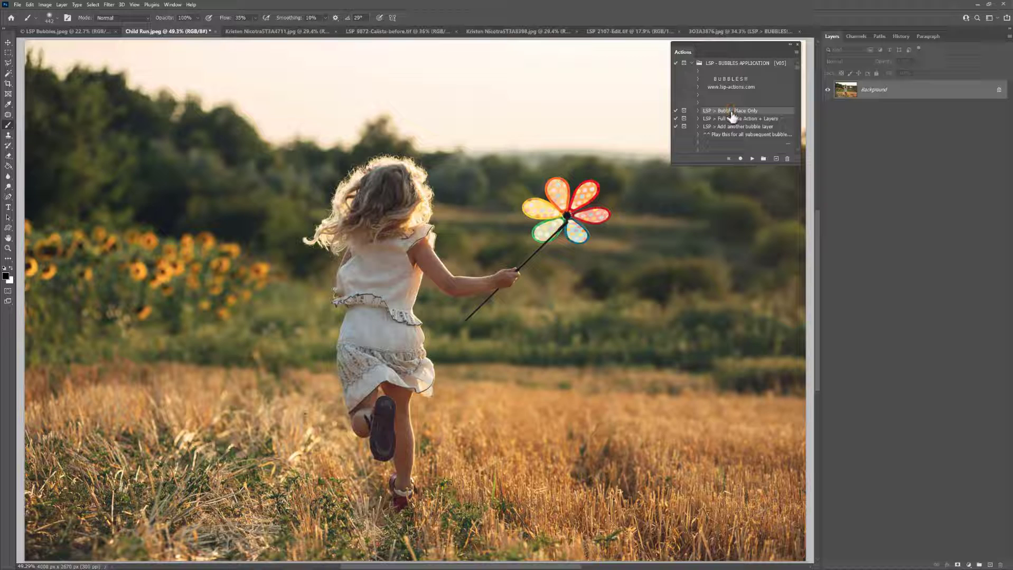
{"action": "left_click", "coordinate": [752, 158]}
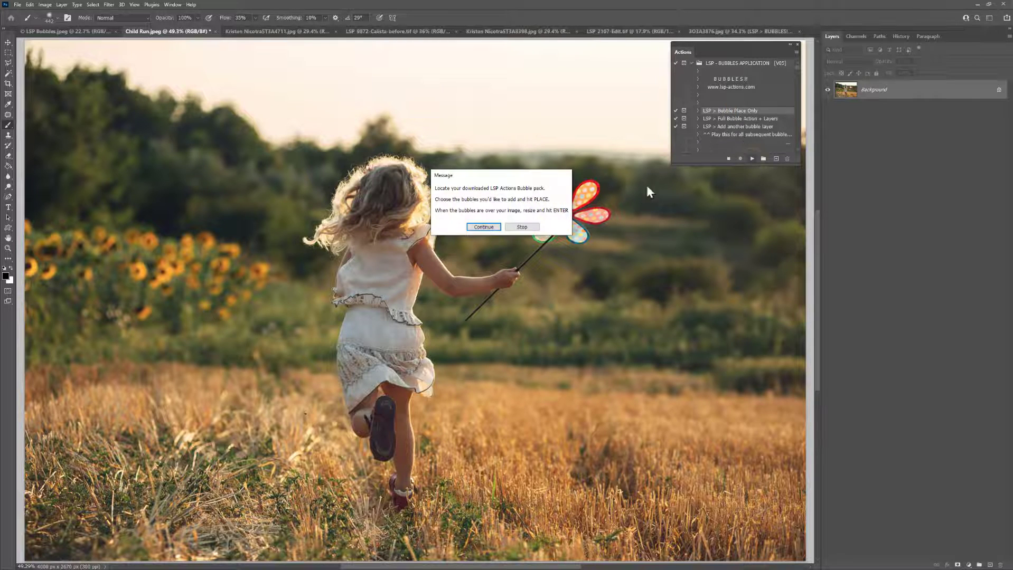
{"action": "left_click", "coordinate": [481, 227]}
{"action": "scroll", "coordinate": [481, 224], "scroll_direction": "down", "scroll_amount": 2}
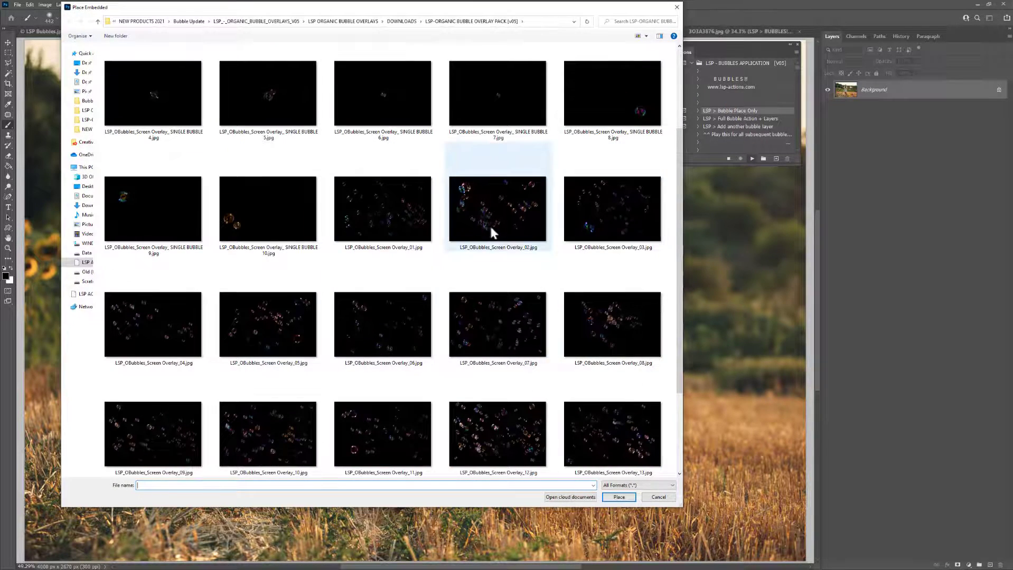
{"action": "left_click", "coordinate": [491, 233]}
{"action": "double_click", "coordinate": [491, 232]}
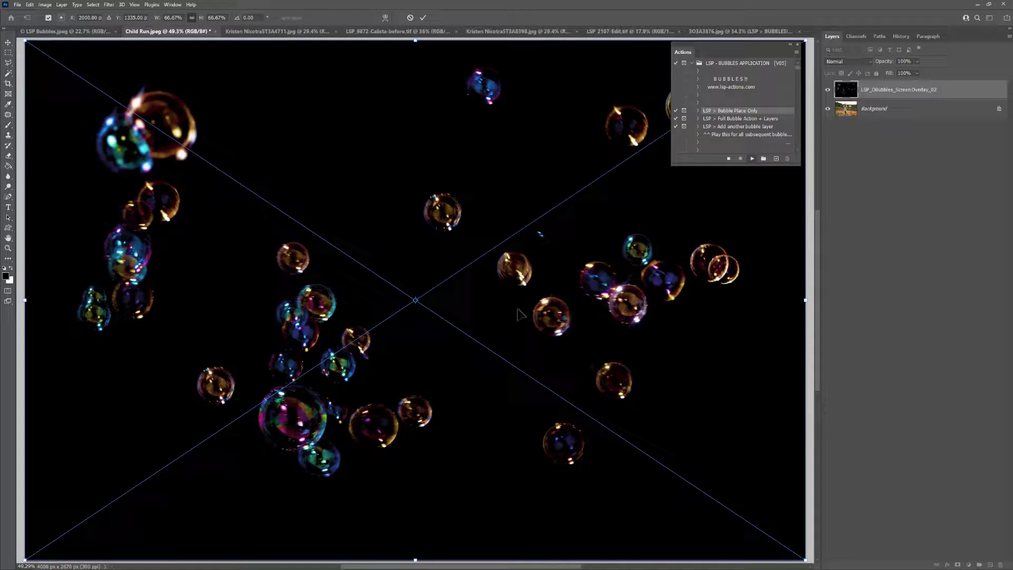
Step: Shrink the bubble overlay to about half size, position it over the field, and commit it
{"action": "left_click_drag", "start_coordinate": [803, 556], "coordinate": [614, 425]}
{"action": "left_click_drag", "start_coordinate": [473, 305], "coordinate": [581, 387]}
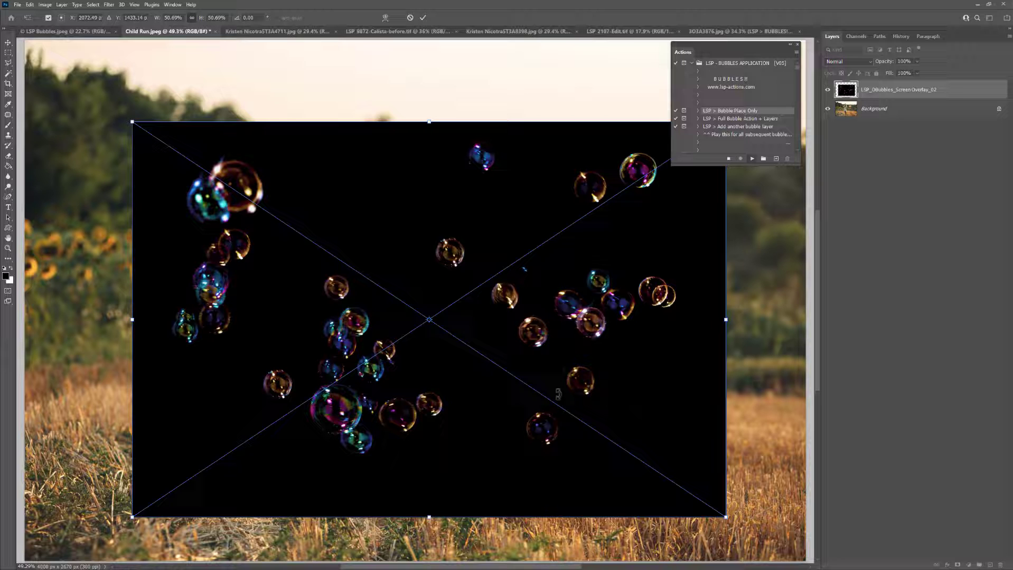
{"action": "left_click_drag", "start_coordinate": [219, 348], "coordinate": [228, 344]}
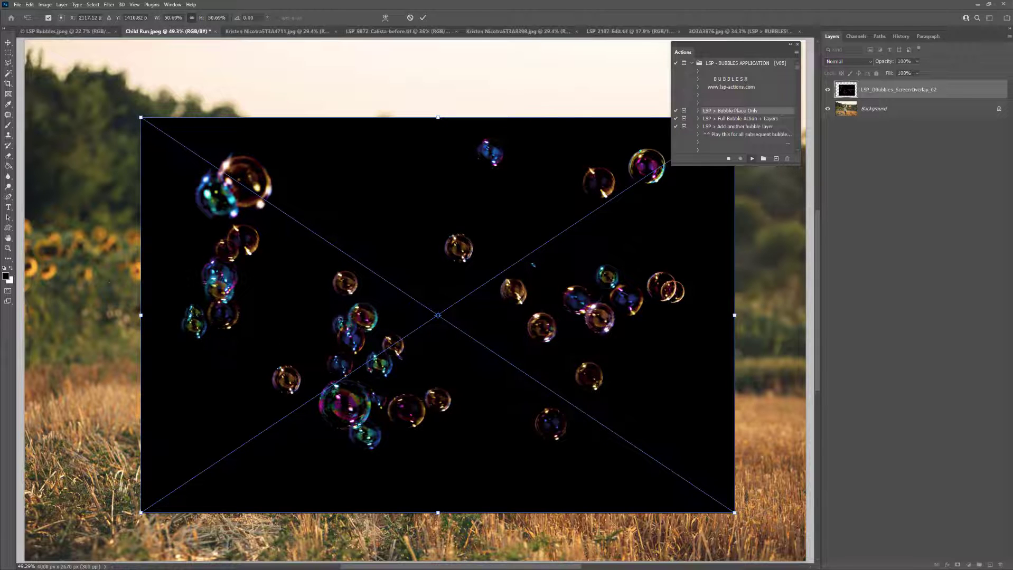
{"action": "left_click_drag", "start_coordinate": [344, 324], "coordinate": [320, 305]}
{"action": "mouse_move", "coordinate": [712, 495]}
{"action": "left_mouse_down"}
{"action": "mouse_move", "coordinate": [452, 335]}
{"action": "mouse_move", "coordinate": [719, 486]}
{"action": "left_mouse_up"}
{"action": "left_click_drag", "start_coordinate": [536, 414], "coordinate": [549, 414]}
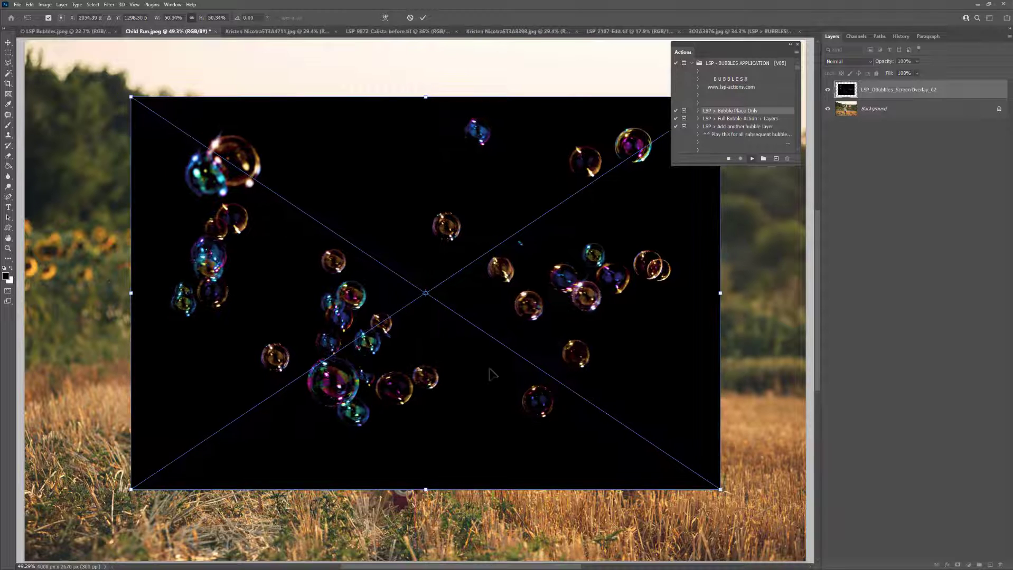
{"action": "key", "text": "Return"}
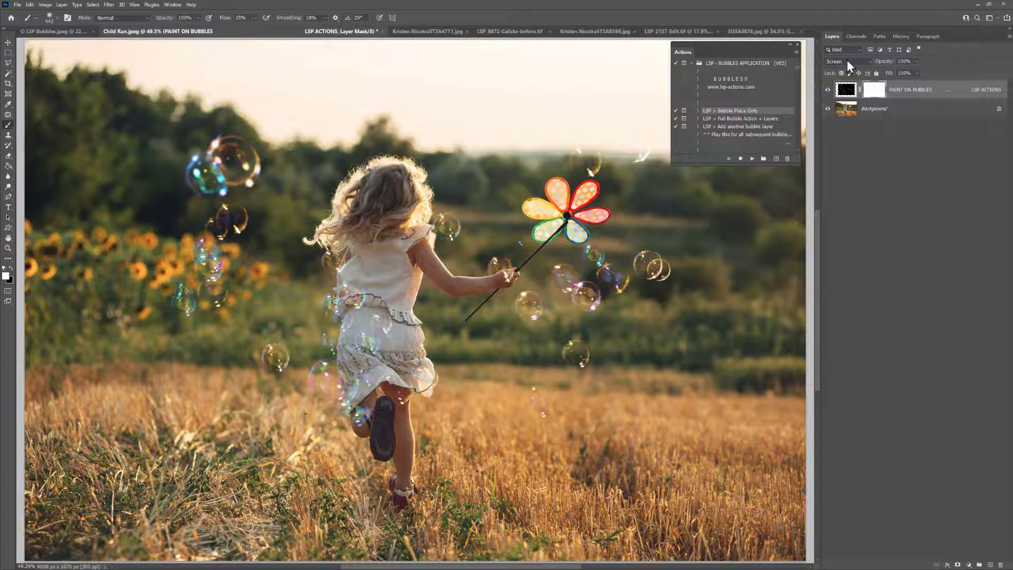
Step: Paint black on the PAINT ON BUBBLES mask over the right-hand field bubble and the girl's knee
{"action": "left_click", "coordinate": [828, 90]}
{"action": "left_click", "coordinate": [827, 90]}
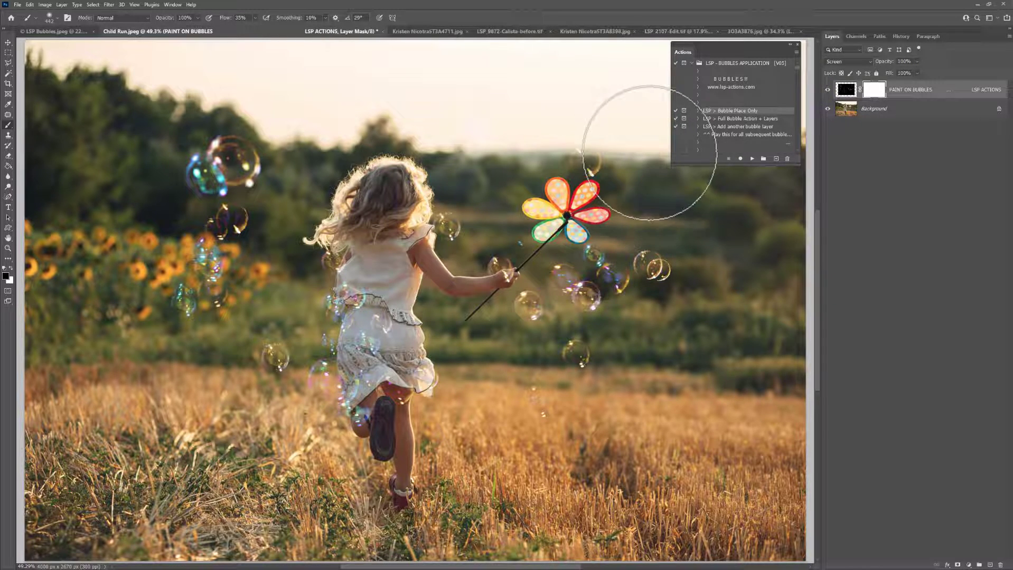
{"action": "left_click", "coordinate": [650, 153]}
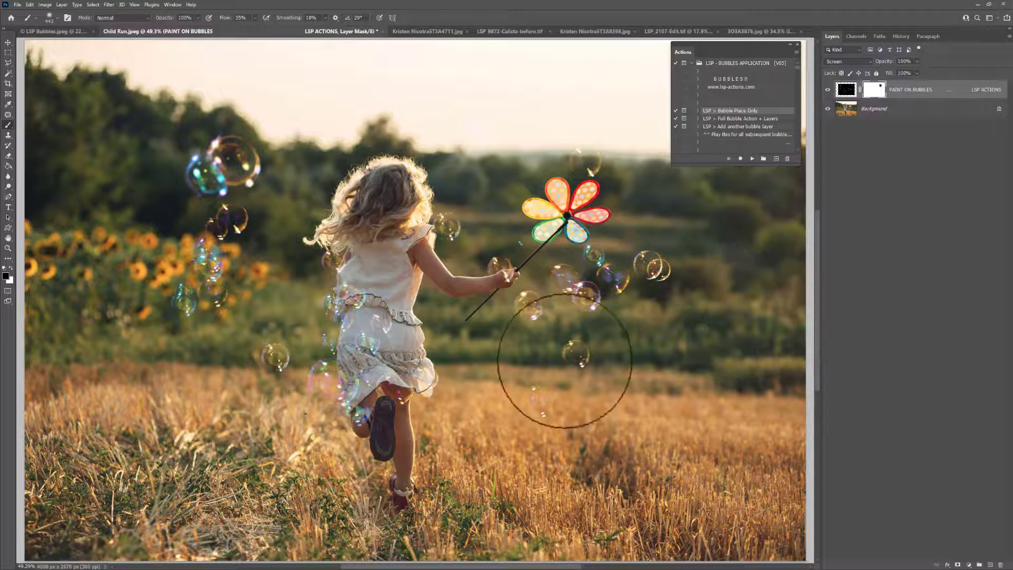
{"action": "mouse_move", "coordinate": [565, 362]}
{"action": "left_mouse_down"}
{"action": "mouse_move", "coordinate": [406, 396]}
{"action": "mouse_move", "coordinate": [403, 372]}
{"action": "mouse_move", "coordinate": [380, 421]}
{"action": "mouse_move", "coordinate": [317, 427]}
{"action": "mouse_move", "coordinate": [406, 402]}
{"action": "left_mouse_up"}
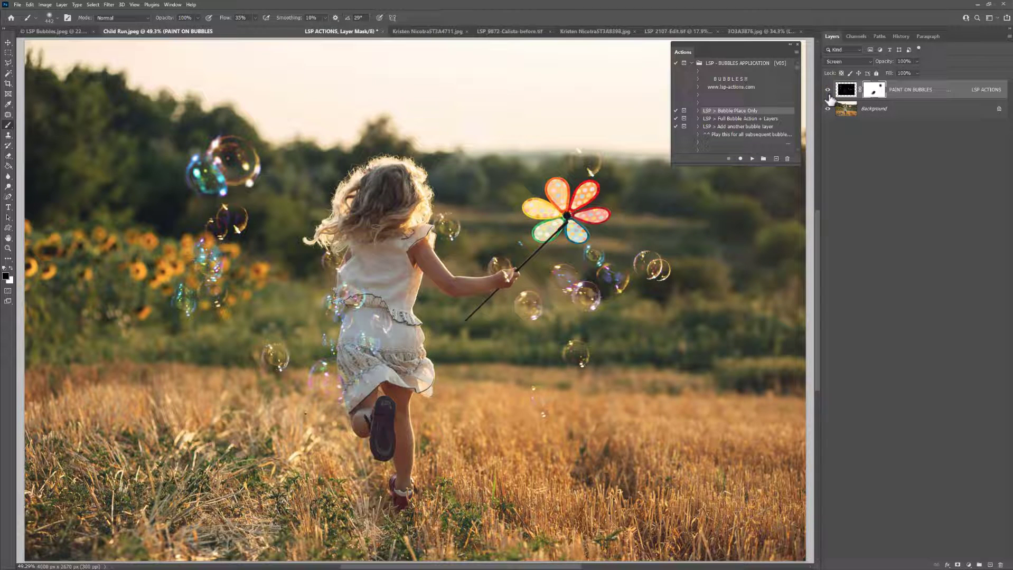
Step: On LSP Bubbles.jpeg, run Full Bubble Action + Layers with Overlay_07, then mask out the bubble over the man's eye
{"action": "left_click", "coordinate": [63, 33]}
{"action": "left_click", "coordinate": [744, 119]}
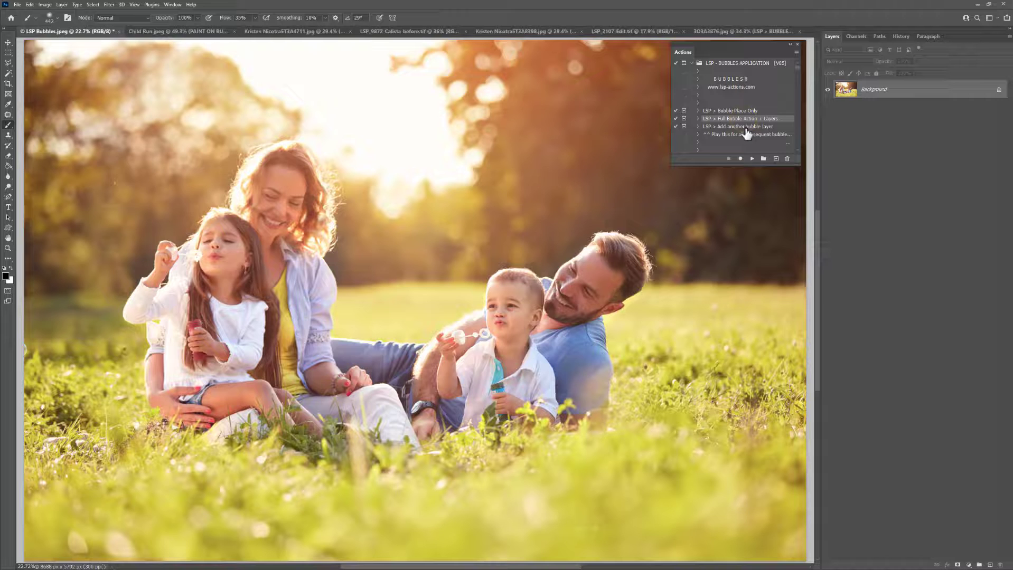
{"action": "left_click", "coordinate": [752, 159]}
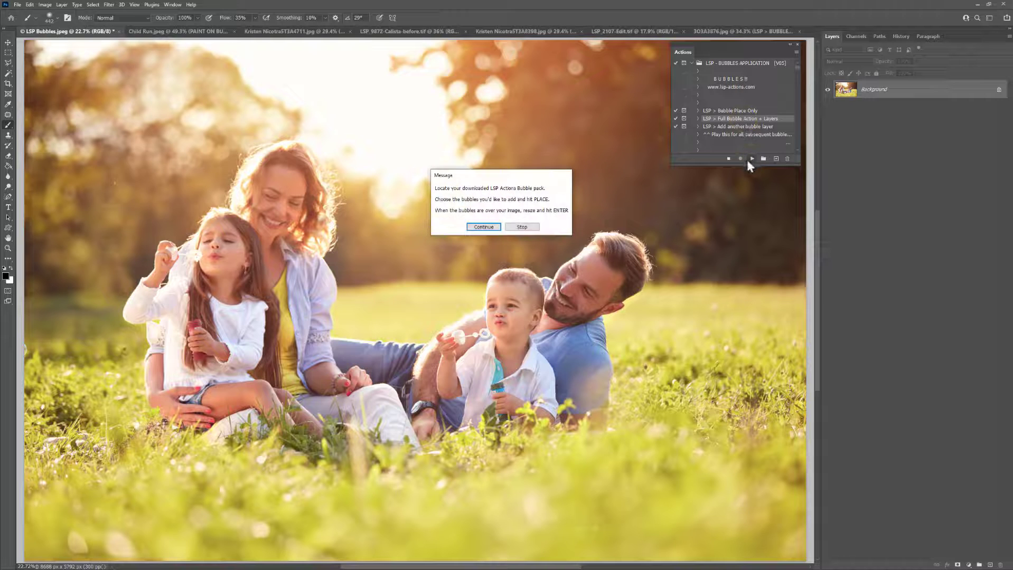
{"action": "left_click", "coordinate": [495, 228]}
{"action": "scroll", "coordinate": [494, 225], "scroll_direction": "down", "scroll_amount": 3}
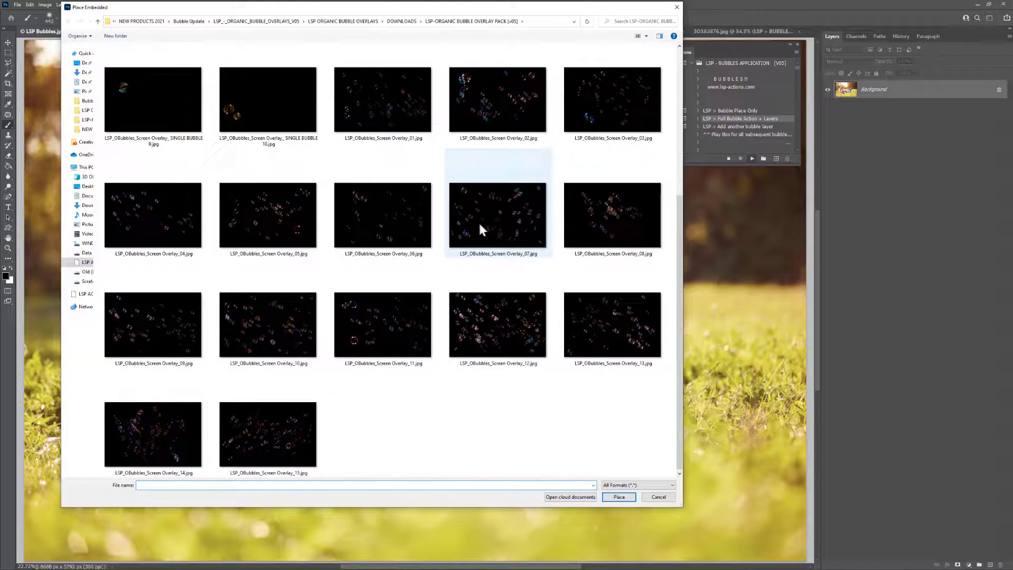
{"action": "double_click", "coordinate": [479, 225]}
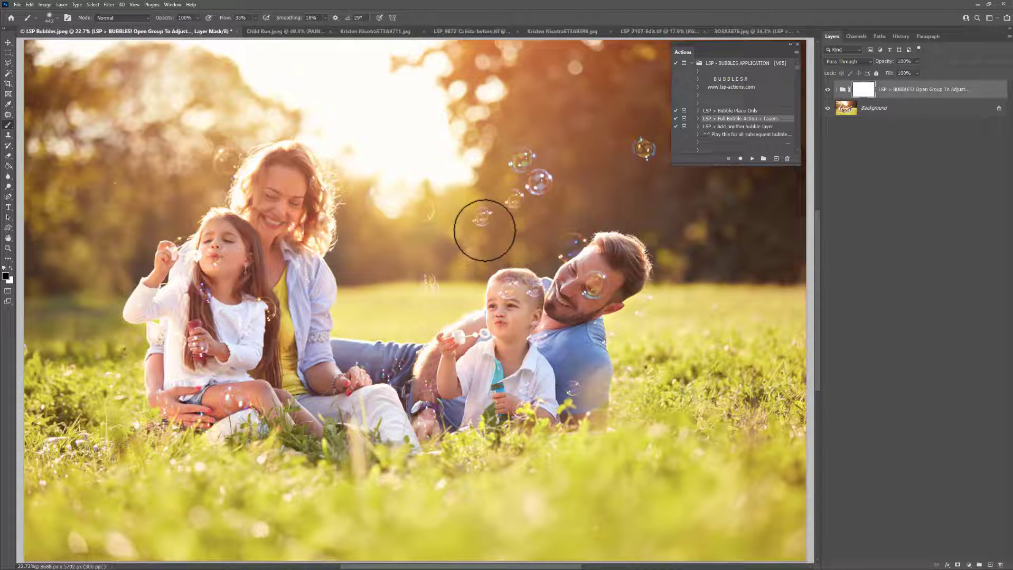
{"action": "mouse_move", "coordinate": [589, 294]}
{"action": "left_mouse_down"}
{"action": "mouse_move", "coordinate": [604, 269]}
{"action": "mouse_move", "coordinate": [543, 293]}
{"action": "mouse_move", "coordinate": [609, 264]}
{"action": "left_mouse_up"}
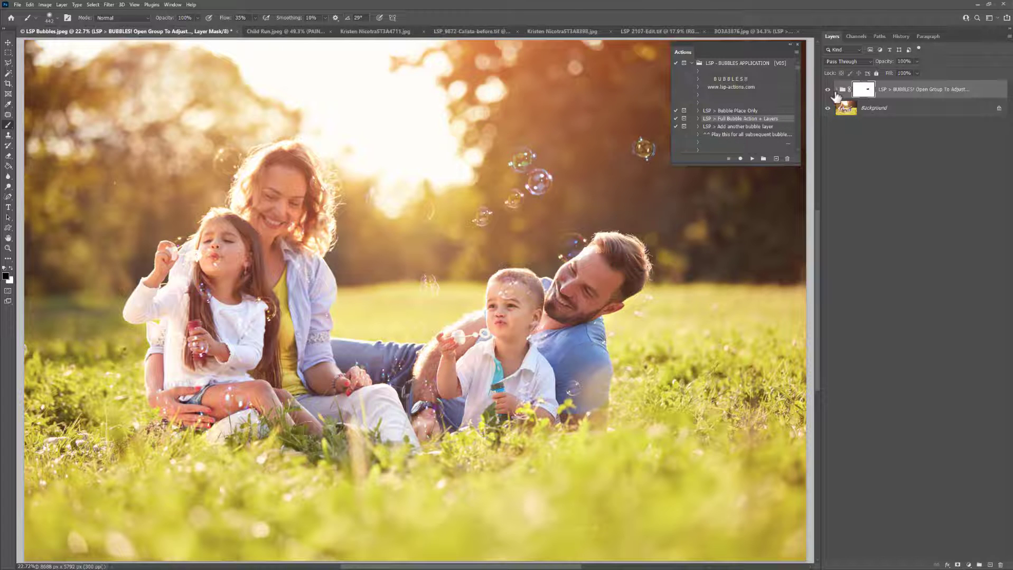
Step: Target the Intensify Bubbles mask and set up a white 503 px brush
{"action": "left_click", "coordinate": [837, 90]}
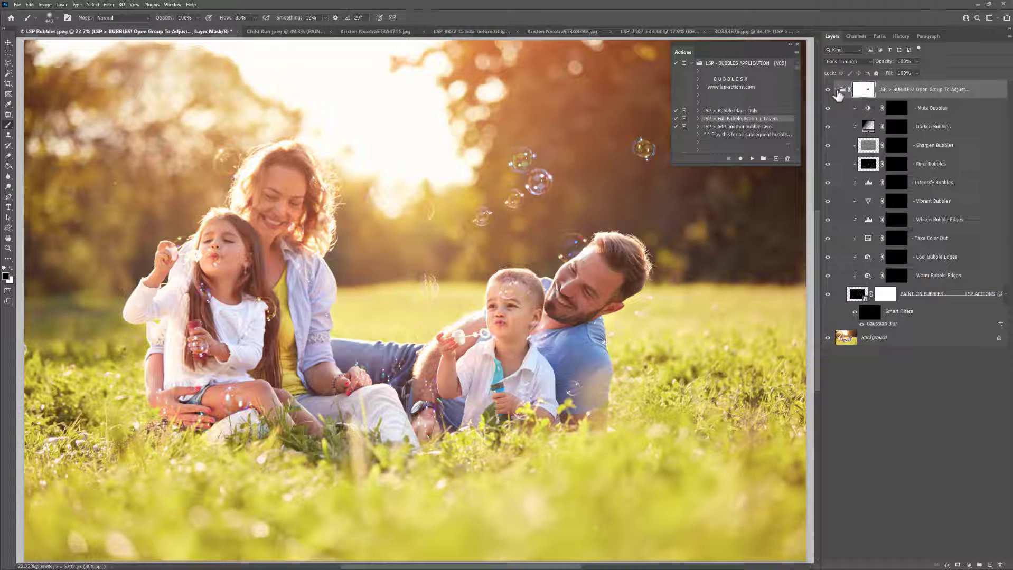
{"action": "left_click", "coordinate": [899, 223]}
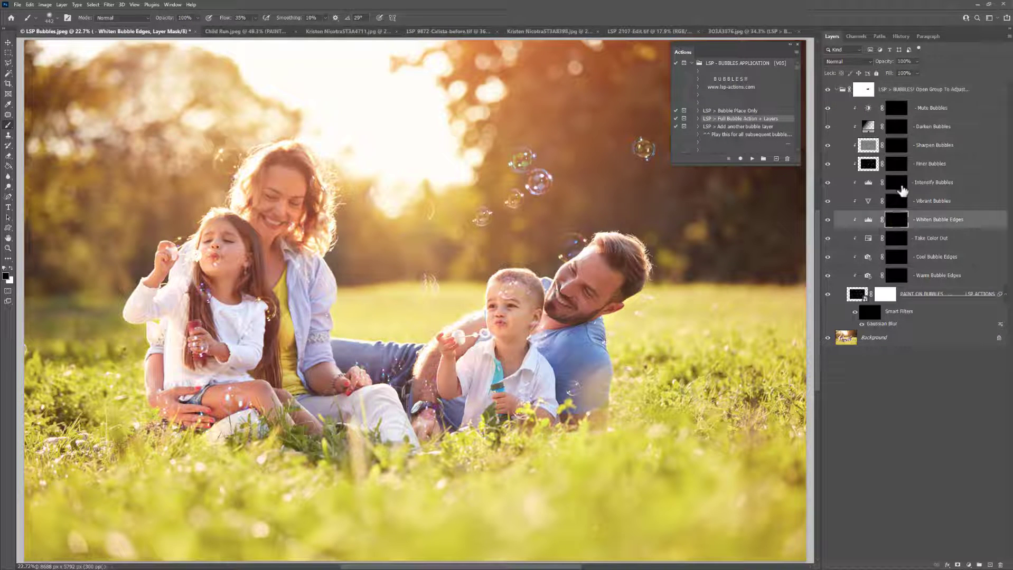
{"action": "left_click", "coordinate": [898, 186]}
{"action": "right_click", "coordinate": [416, 238]}
{"action": "left_click_drag", "start_coordinate": [499, 259], "coordinate": [549, 252]}
{"action": "key", "text": "Return"}
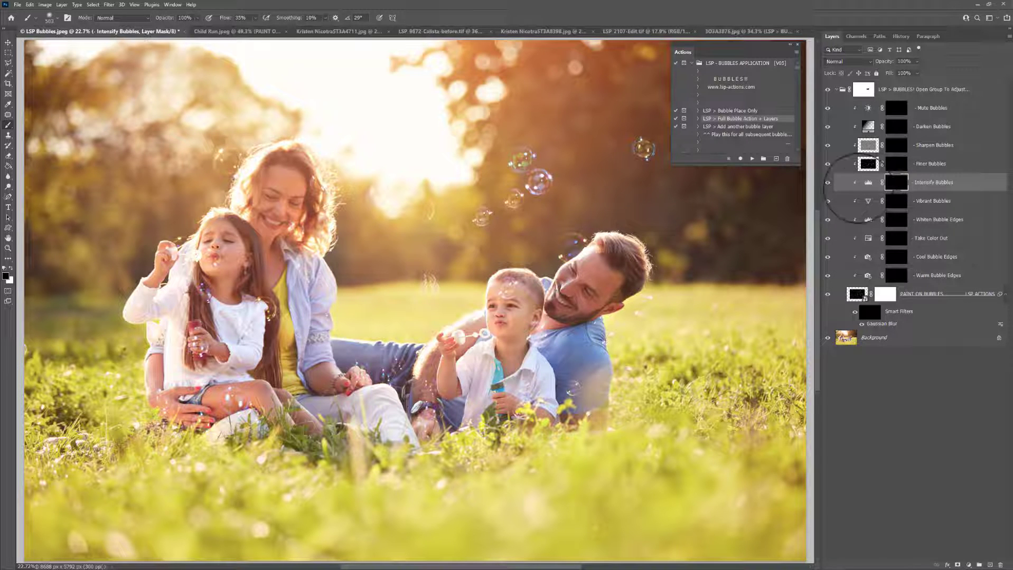
{"action": "left_click", "coordinate": [10, 269]}
Step: Paint white over the bubbles near the sun, the mother's face and the two children
{"action": "right_click", "coordinate": [391, 246]}
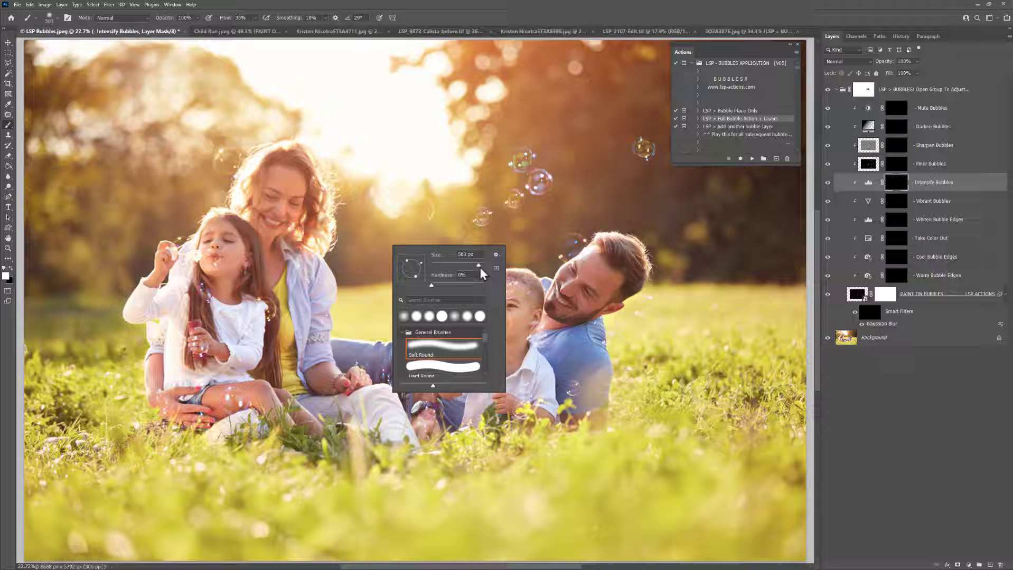
{"action": "left_click", "coordinate": [418, 203]}
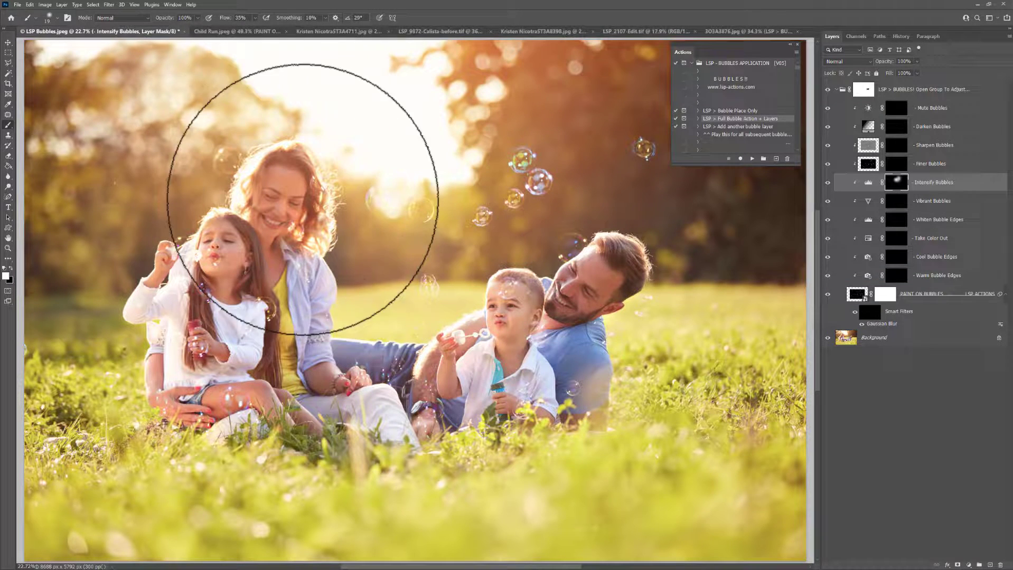
{"action": "left_click", "coordinate": [214, 172]}
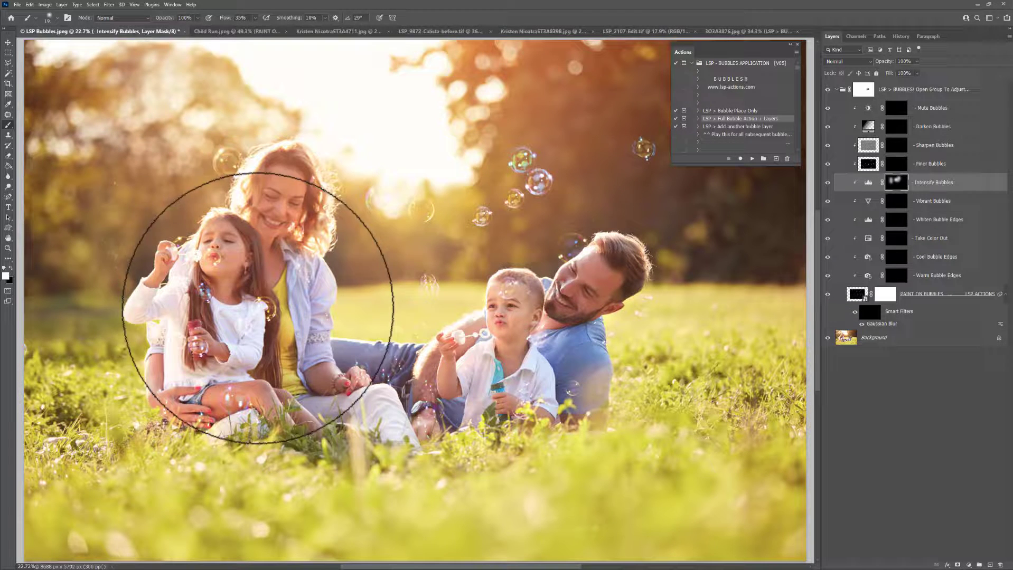
{"action": "mouse_move", "coordinate": [259, 305]}
{"action": "left_mouse_down"}
{"action": "mouse_move", "coordinate": [315, 352]}
{"action": "mouse_move", "coordinate": [338, 354]}
{"action": "mouse_move", "coordinate": [498, 267]}
{"action": "mouse_move", "coordinate": [583, 260]}
{"action": "mouse_move", "coordinate": [651, 328]}
{"action": "mouse_move", "coordinate": [678, 339]}
{"action": "mouse_move", "coordinate": [645, 180]}
{"action": "mouse_move", "coordinate": [606, 441]}
{"action": "mouse_move", "coordinate": [549, 411]}
{"action": "mouse_move", "coordinate": [423, 420]}
{"action": "mouse_move", "coordinate": [398, 405]}
{"action": "mouse_move", "coordinate": [215, 405]}
{"action": "mouse_move", "coordinate": [364, 365]}
{"action": "left_mouse_up"}
{"action": "right_click", "coordinate": [364, 365]}
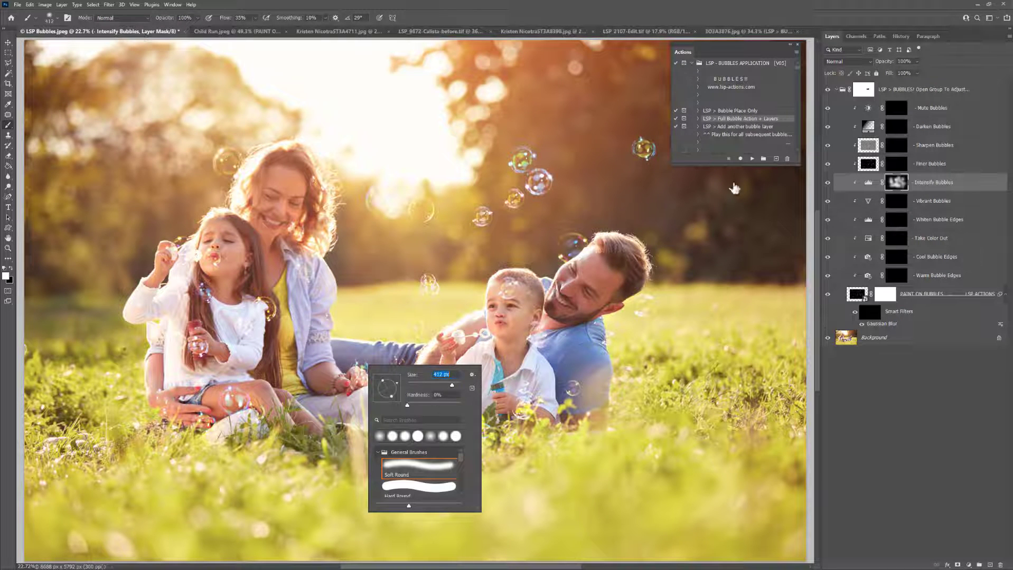
{"action": "left_click", "coordinate": [864, 89]}
Step: Paint black on the group mask to remove the small bubbles over the jeans and lower-left grass
{"action": "left_click", "coordinate": [11, 268]}
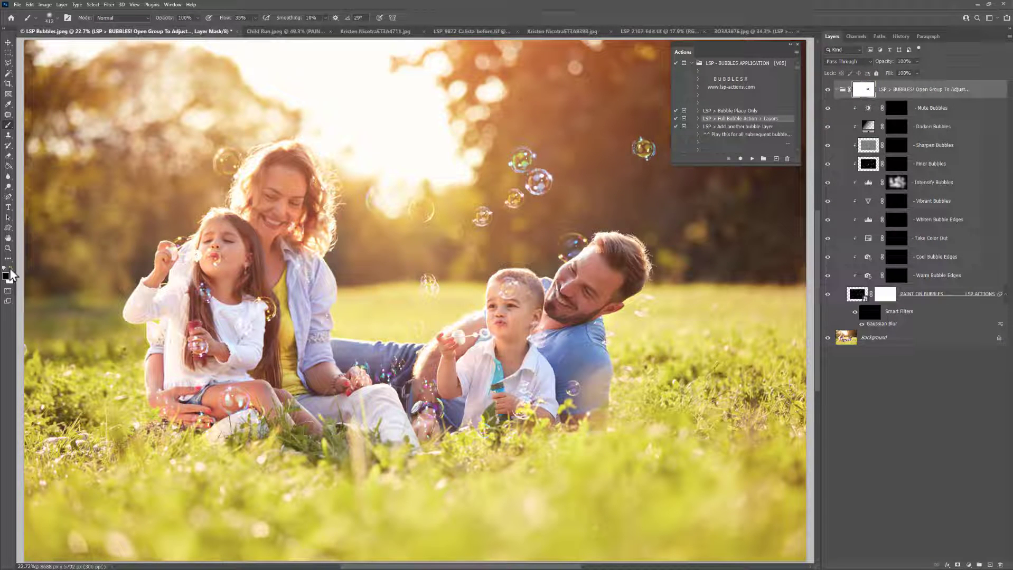
{"action": "mouse_move", "coordinate": [418, 324]}
{"action": "left_mouse_down"}
{"action": "mouse_move", "coordinate": [399, 376]}
{"action": "mouse_move", "coordinate": [410, 352]}
{"action": "mouse_move", "coordinate": [359, 360]}
{"action": "mouse_move", "coordinate": [352, 393]}
{"action": "left_mouse_up"}
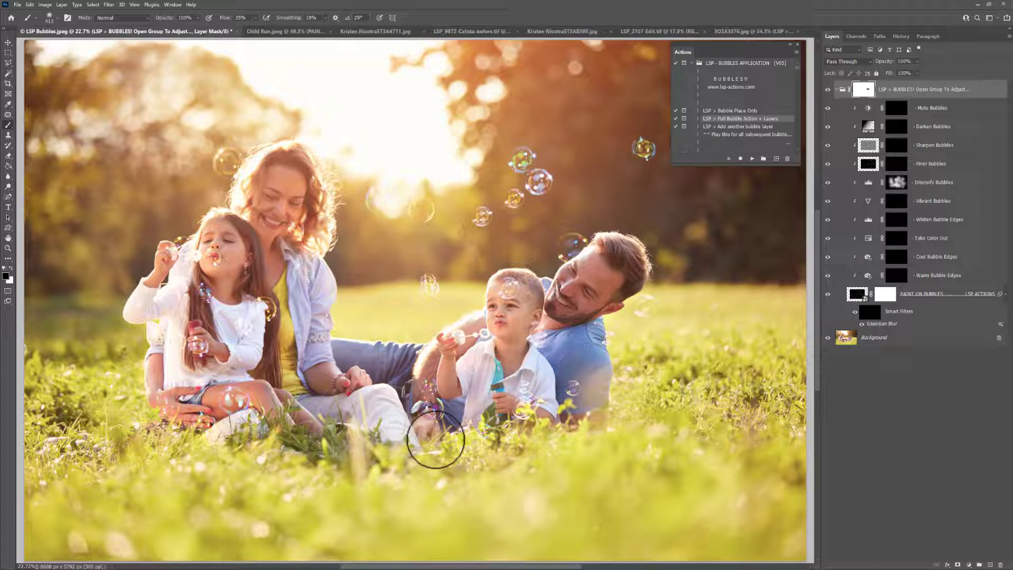
{"action": "left_click_drag", "start_coordinate": [196, 452], "coordinate": [208, 463]}
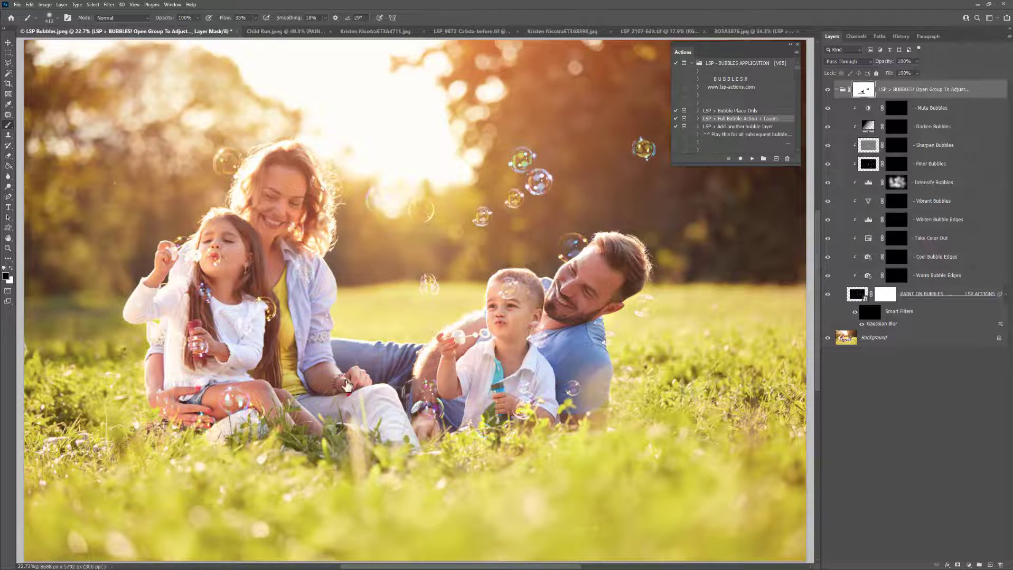
{"action": "left_click", "coordinate": [827, 91]}
{"action": "left_click", "coordinate": [827, 91]}
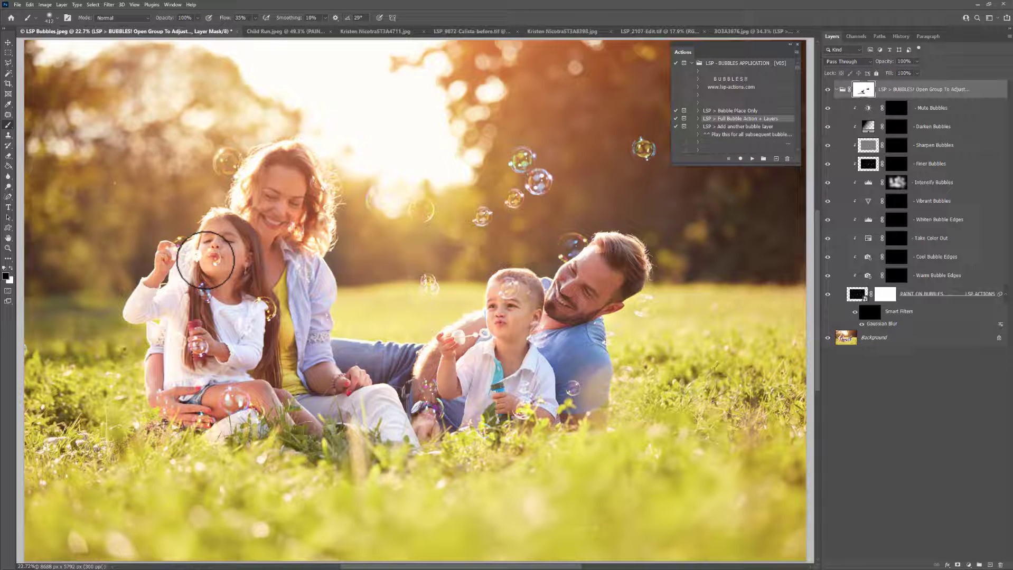
Step: Check the girl's face zoomed in, fit the photo to screen, then shift the bubble group down-left
{"action": "key", "text": "z"}
{"action": "mouse_move", "coordinate": [207, 258]}
{"action": "left_mouse_down"}
{"action": "mouse_move", "coordinate": [237, 271]}
{"action": "mouse_move", "coordinate": [244, 289]}
{"action": "left_mouse_up"}
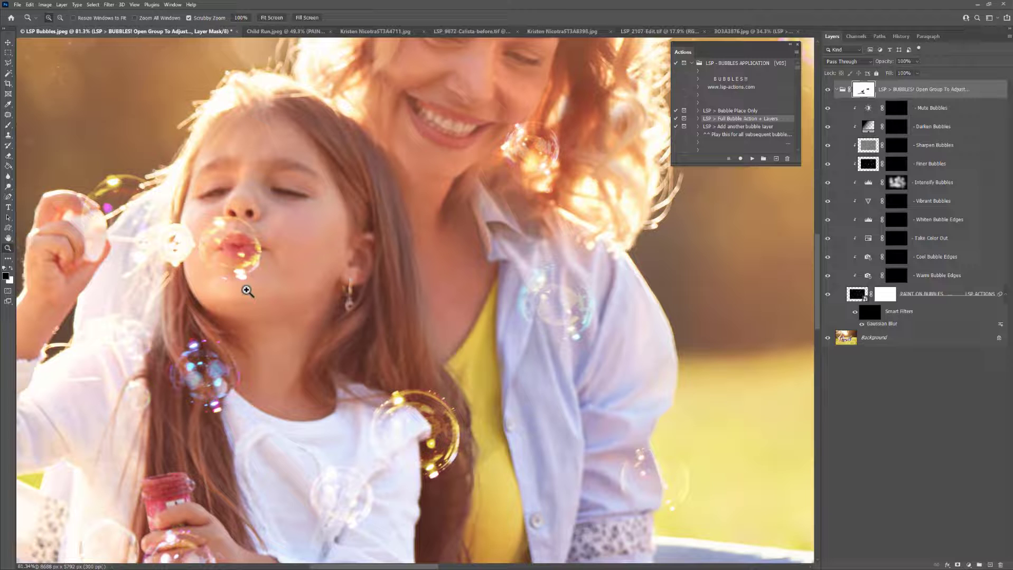
{"action": "left_click", "coordinate": [273, 19]}
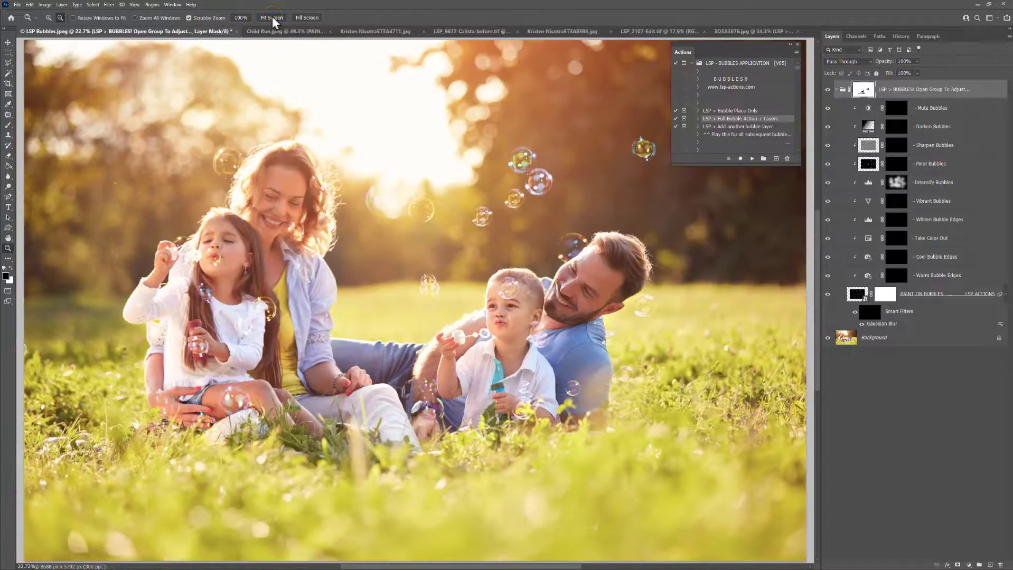
{"action": "left_click", "coordinate": [889, 94]}
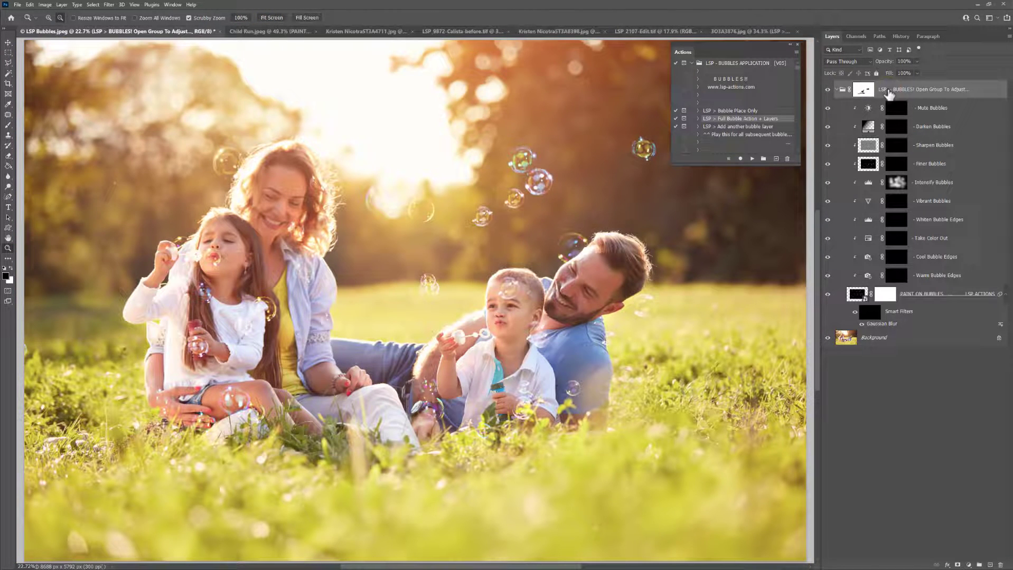
{"action": "left_click", "coordinate": [8, 44]}
{"action": "left_click_drag", "start_coordinate": [439, 369], "coordinate": [410, 342]}
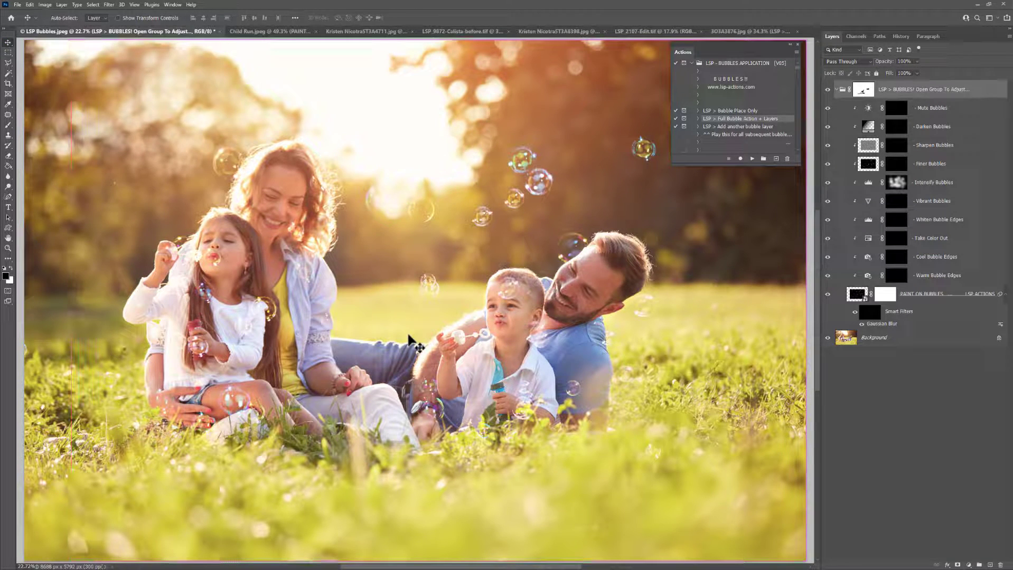
Step: Run Bubble Place Only and place the SINGLE BUBBLE 4 image on the family photo
{"action": "left_click", "coordinate": [724, 111]}
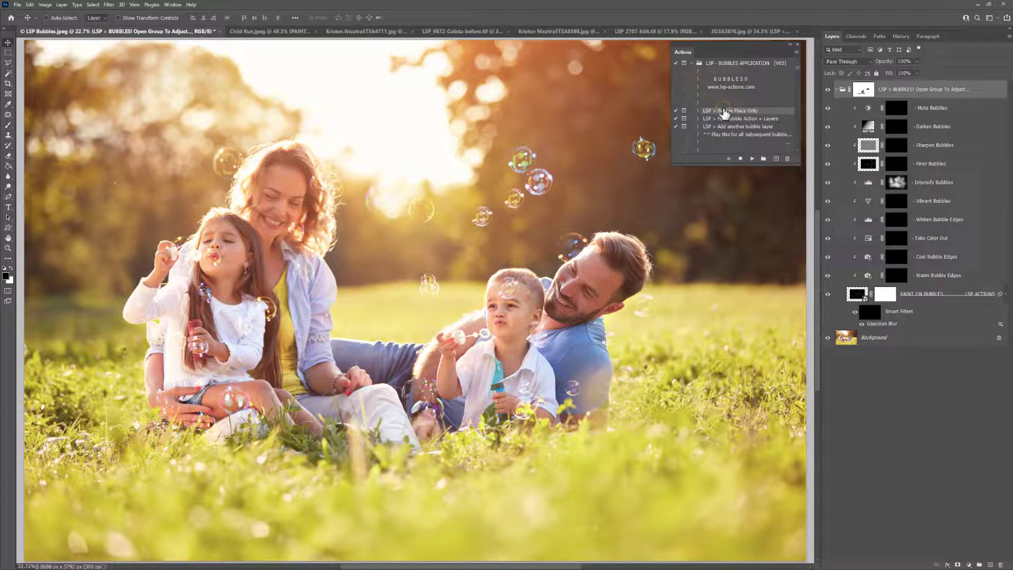
{"action": "left_click", "coordinate": [752, 159]}
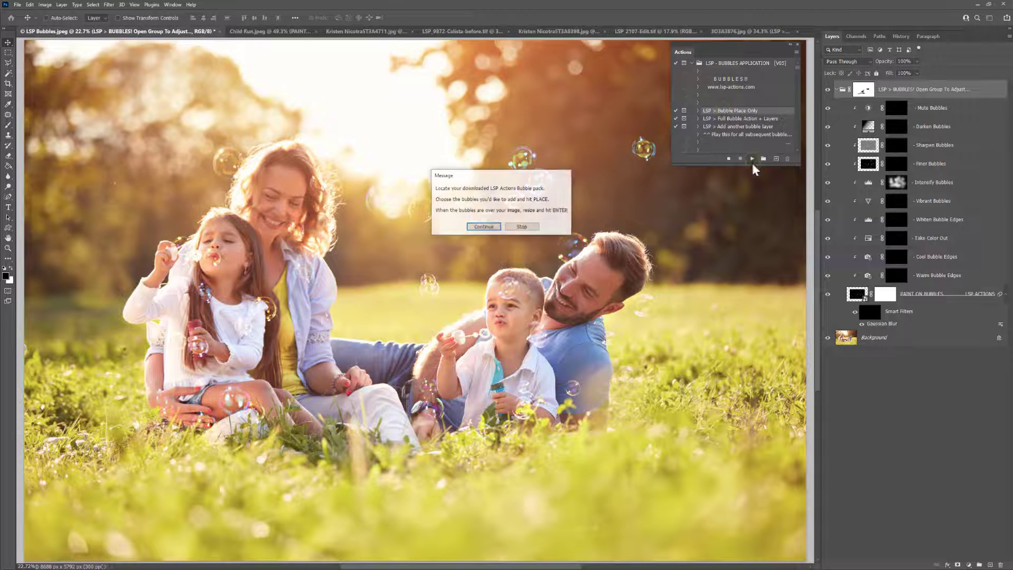
{"action": "left_click", "coordinate": [485, 228]}
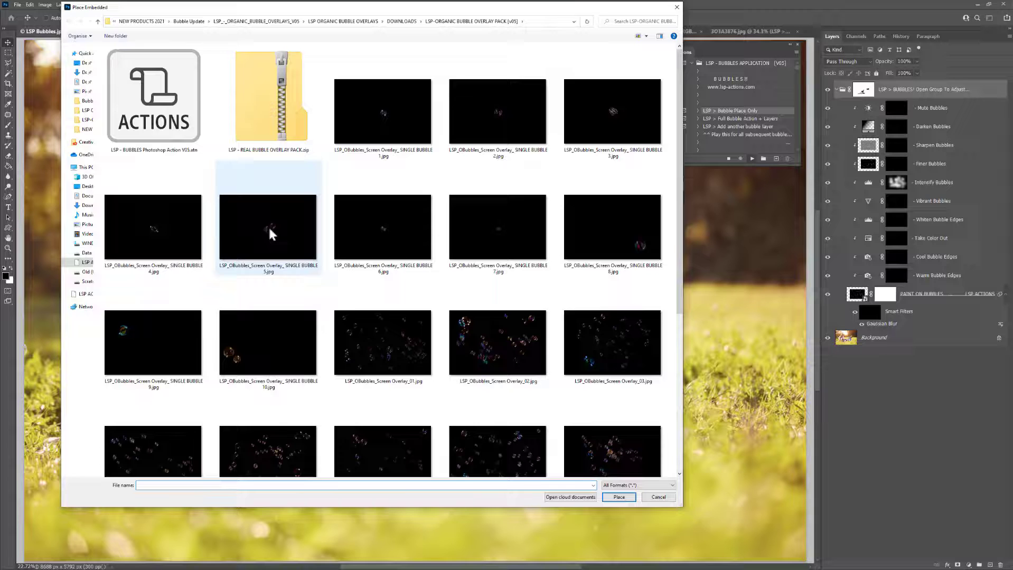
{"action": "double_click", "coordinate": [167, 230]}
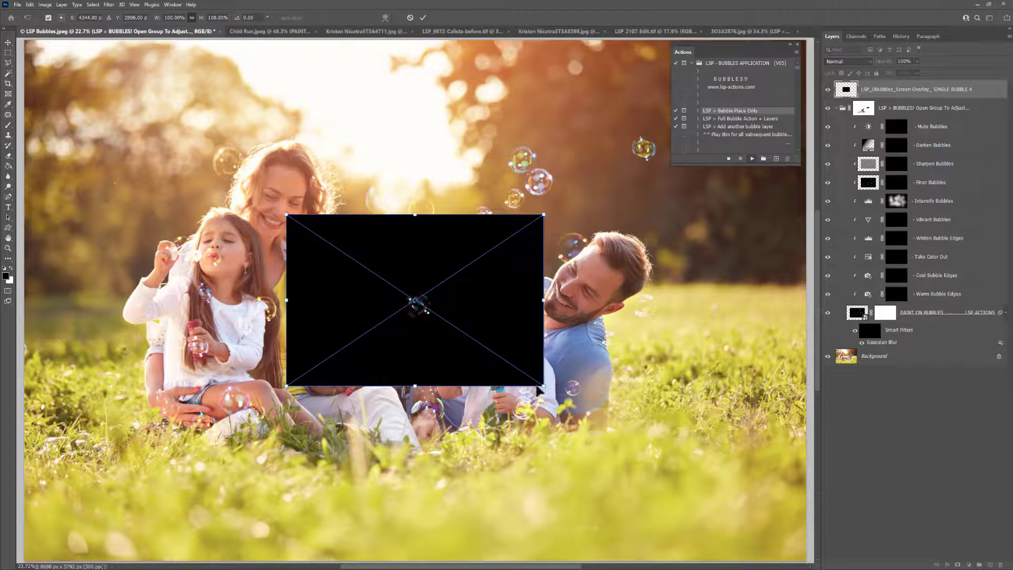
Step: Scale the bubble to 88%, set opacity to 63%, commit, and switch to the pumpkin-tub baby photo
{"action": "left_click_drag", "start_coordinate": [538, 383], "coordinate": [513, 362]}
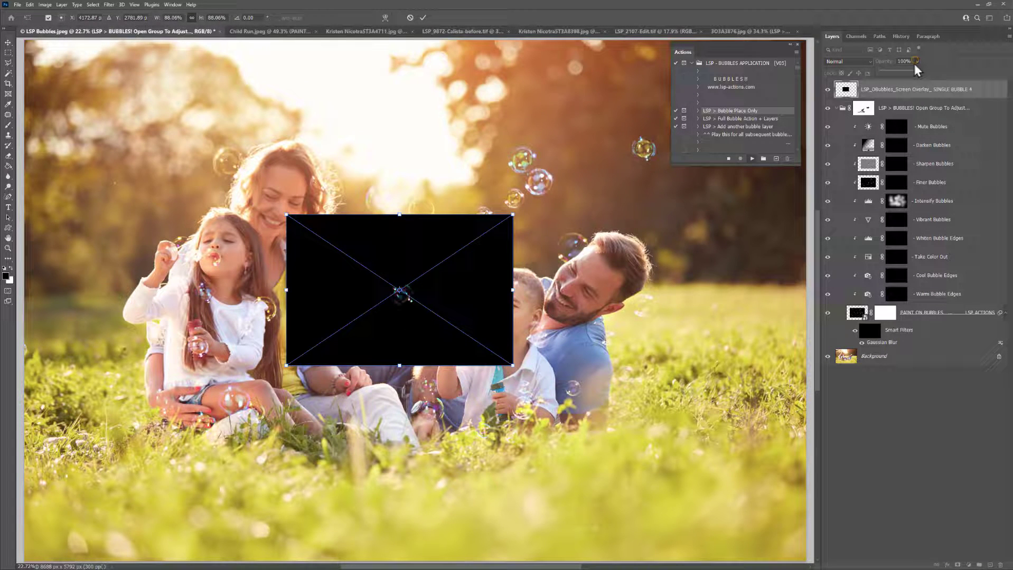
{"action": "left_click_drag", "start_coordinate": [421, 316], "coordinate": [493, 330]}
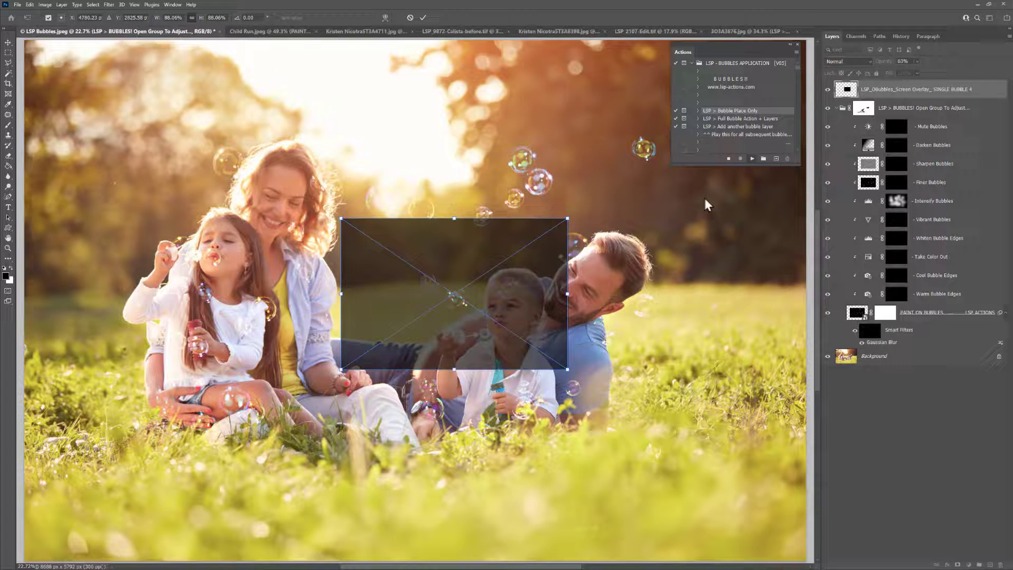
{"action": "key", "text": "Return"}
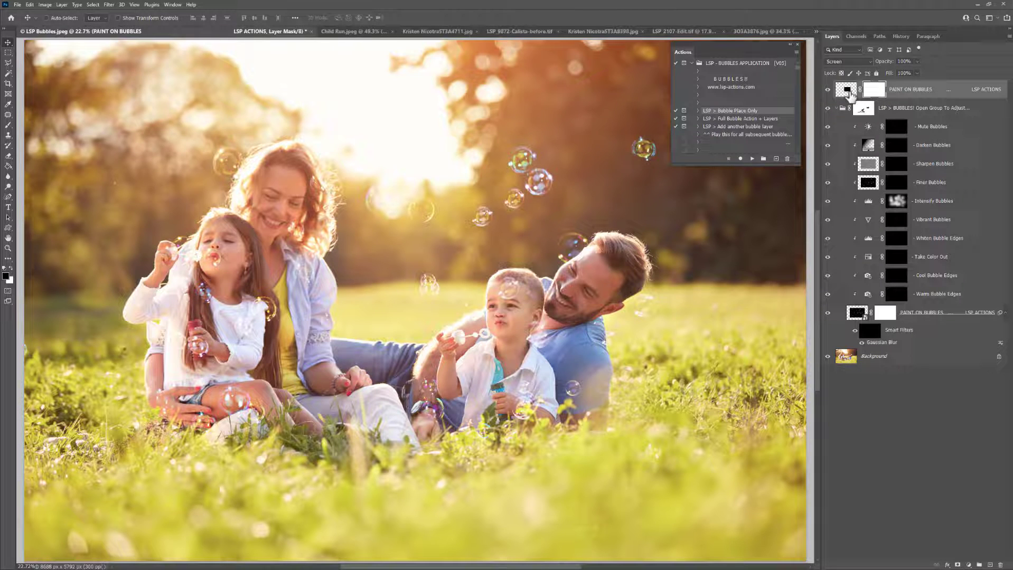
{"action": "left_click", "coordinate": [848, 90]}
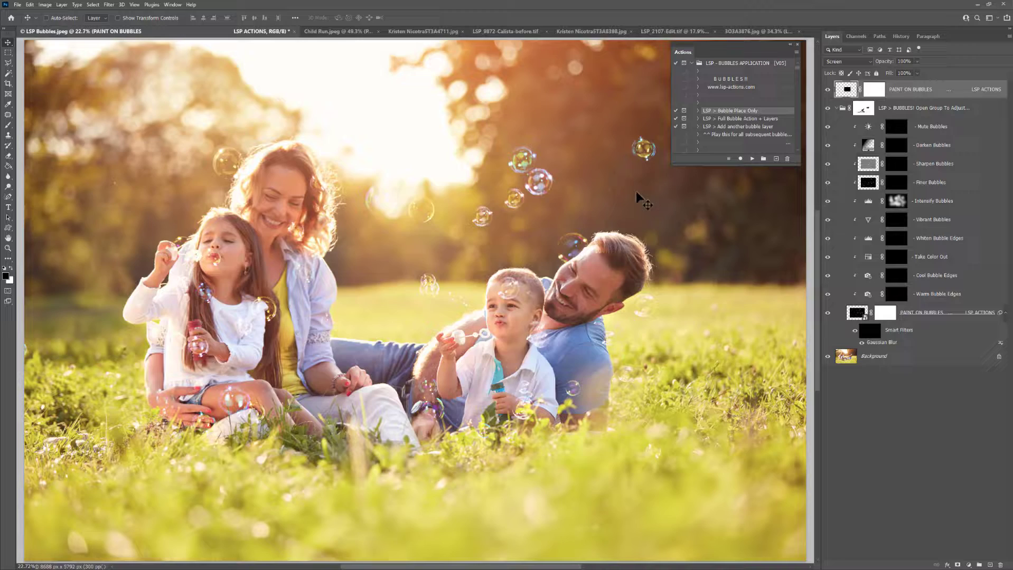
{"action": "left_click", "coordinate": [560, 31]}
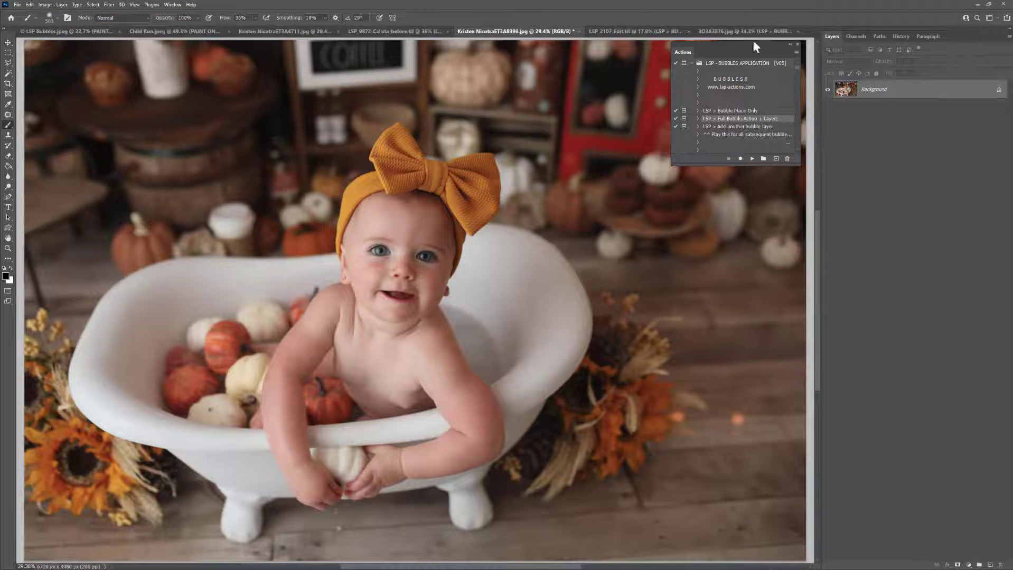
Step: Place Embedded the Screen Overlay_02 bubble image into the pumpkin-tub baby photo, scaled to about 141%
{"action": "left_click", "coordinate": [796, 46]}
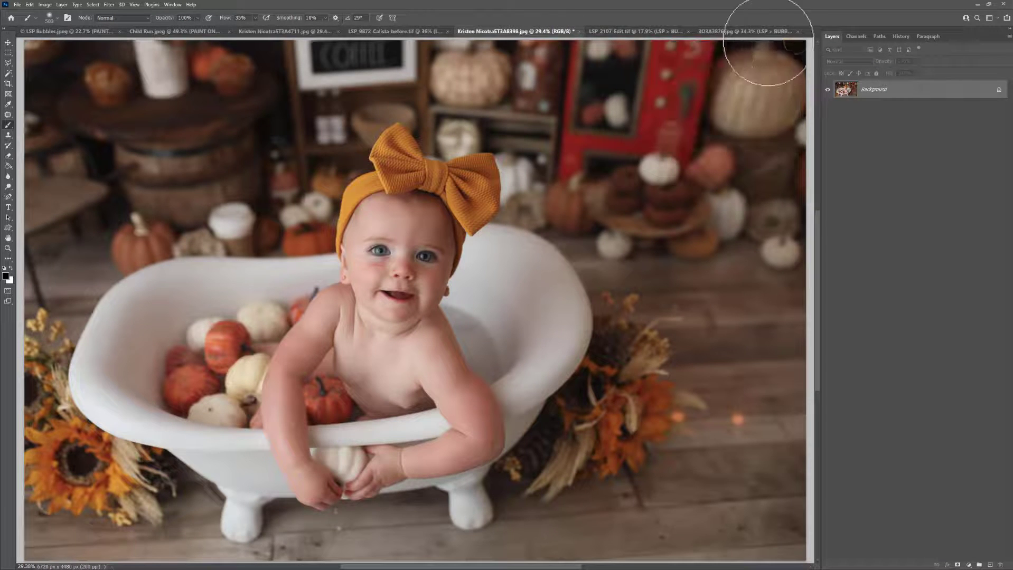
{"action": "left_click", "coordinate": [18, 4]}
{"action": "left_click", "coordinate": [64, 178]}
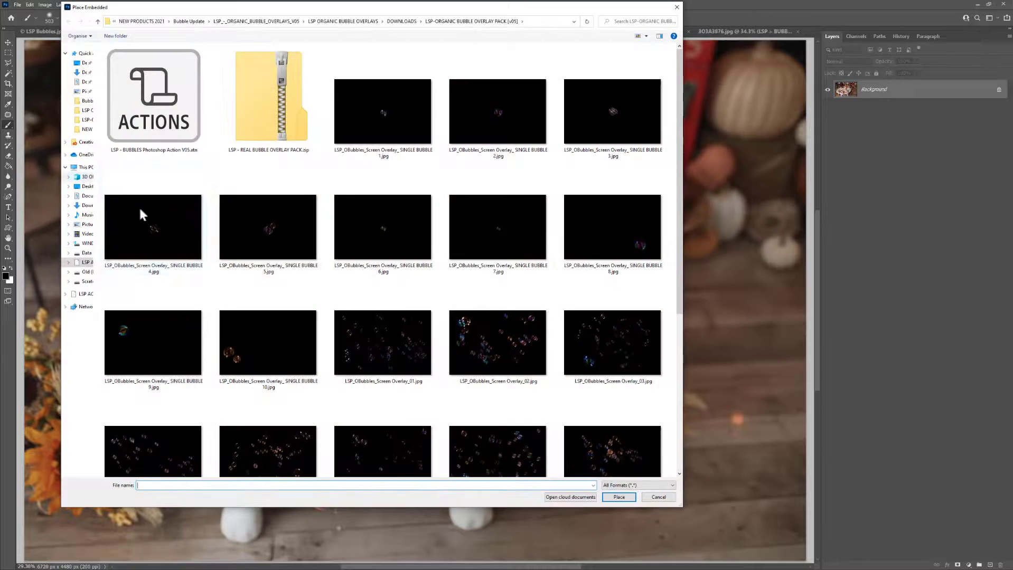
{"action": "double_click", "coordinate": [483, 336]}
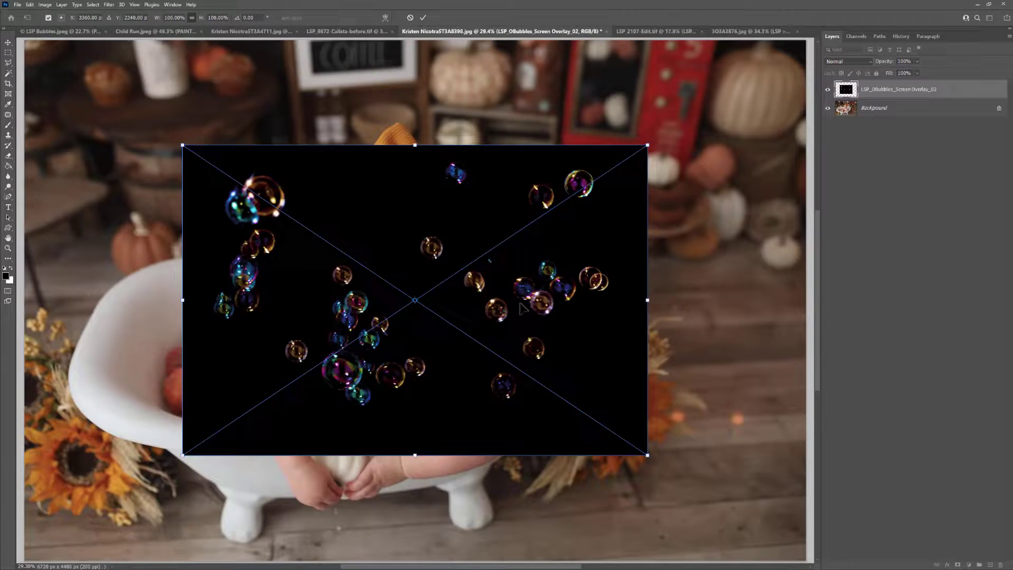
{"action": "left_click_drag", "start_coordinate": [405, 386], "coordinate": [421, 372]}
{"action": "left_click_drag", "start_coordinate": [543, 213], "coordinate": [736, 85]}
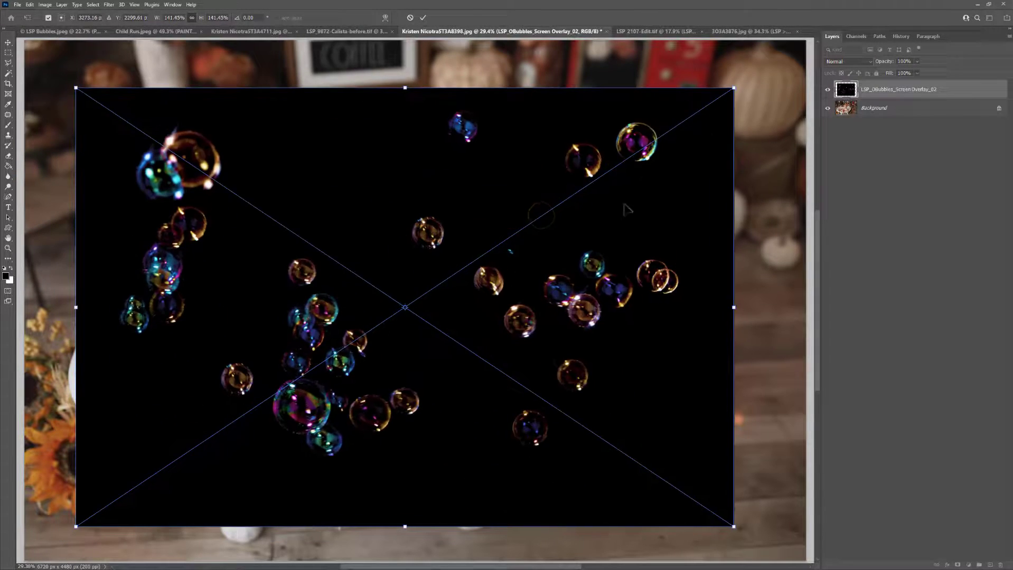
{"action": "left_click_drag", "start_coordinate": [589, 240], "coordinate": [604, 215]}
{"action": "key", "text": "Return"}
Step: Set the overlay to Screen and paint the bubbles off the baby's face and chest with a soft brush
{"action": "key", "text": "b"}
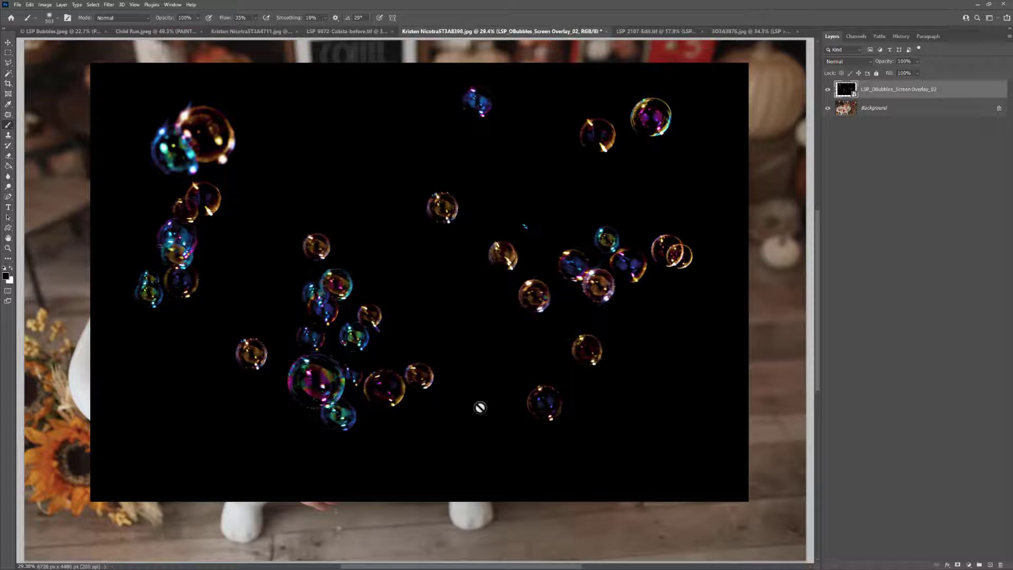
{"action": "left_click", "coordinate": [841, 62]}
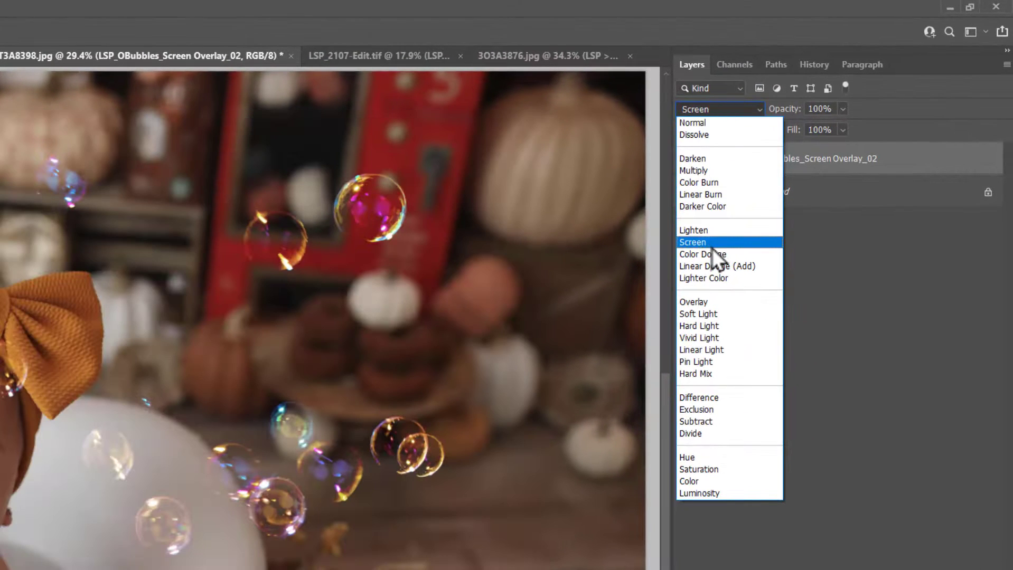
{"action": "left_click", "coordinate": [745, 202]}
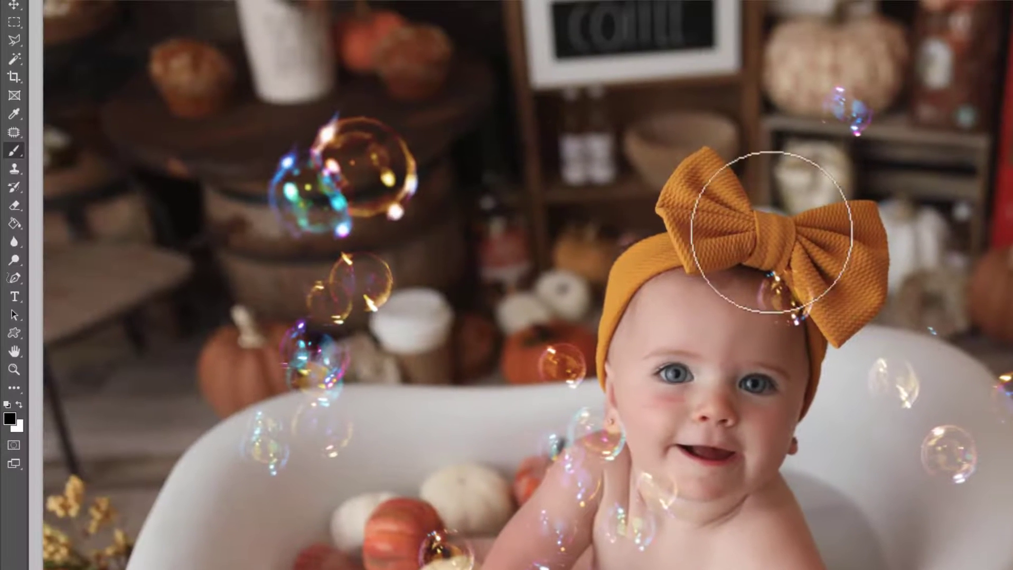
{"action": "right_click", "coordinate": [536, 390]}
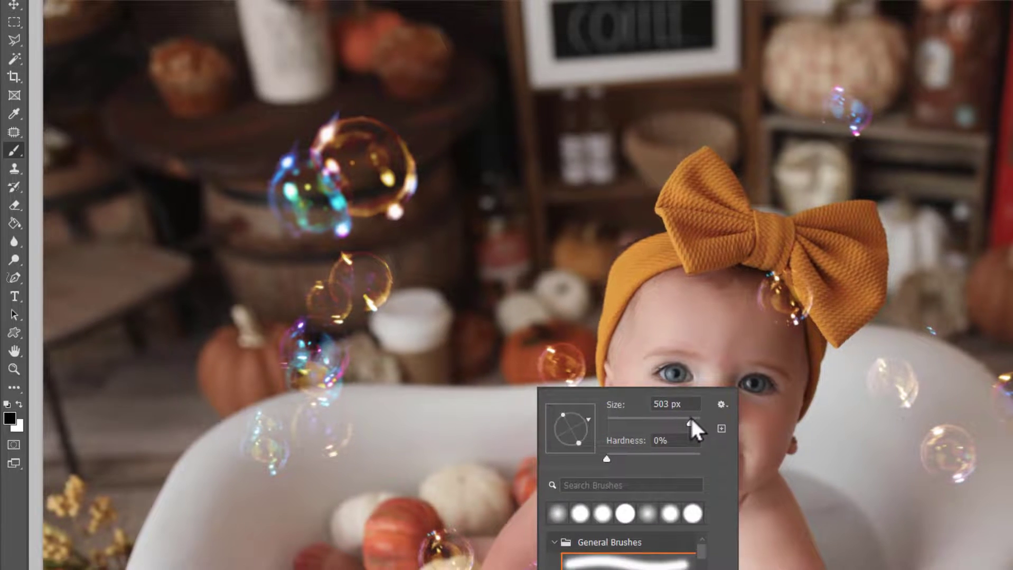
{"action": "key", "text": "Return"}
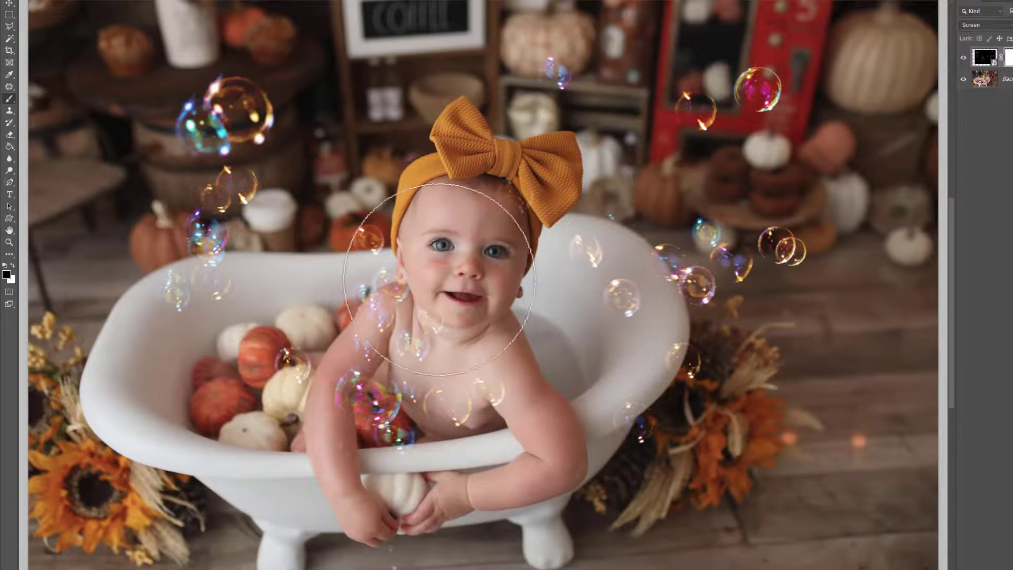
{"action": "mouse_move", "coordinate": [440, 278]}
{"action": "left_mouse_down"}
{"action": "mouse_move", "coordinate": [444, 327]}
{"action": "mouse_move", "coordinate": [421, 315]}
{"action": "mouse_move", "coordinate": [389, 337]}
{"action": "mouse_move", "coordinate": [436, 339]}
{"action": "left_mouse_up"}
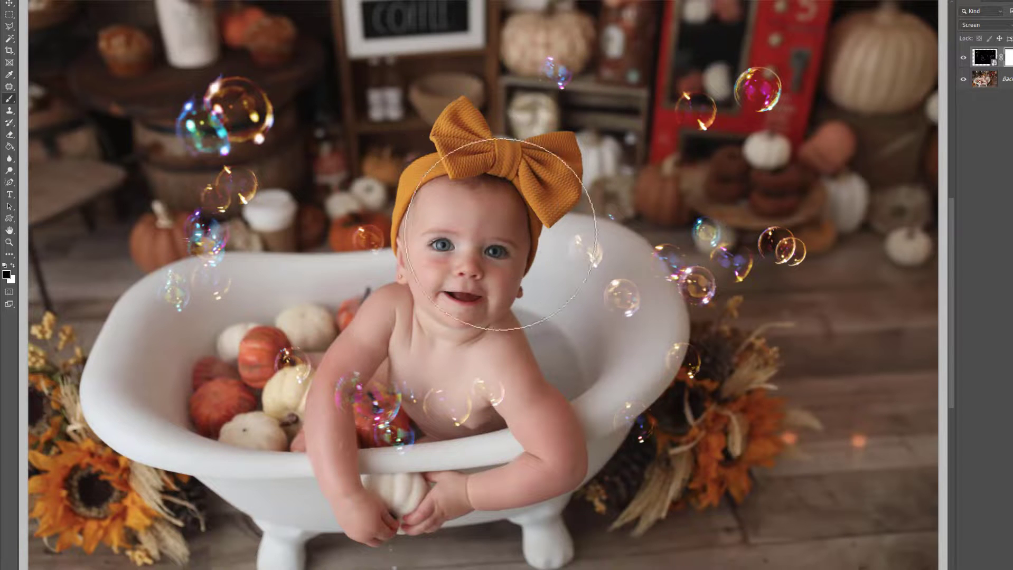
Step: Run Full Bubble Action + Layers on the girl photo and place Screen Overlay_01
{"action": "left_click", "coordinate": [963, 58]}
{"action": "left_click", "coordinate": [963, 58]}
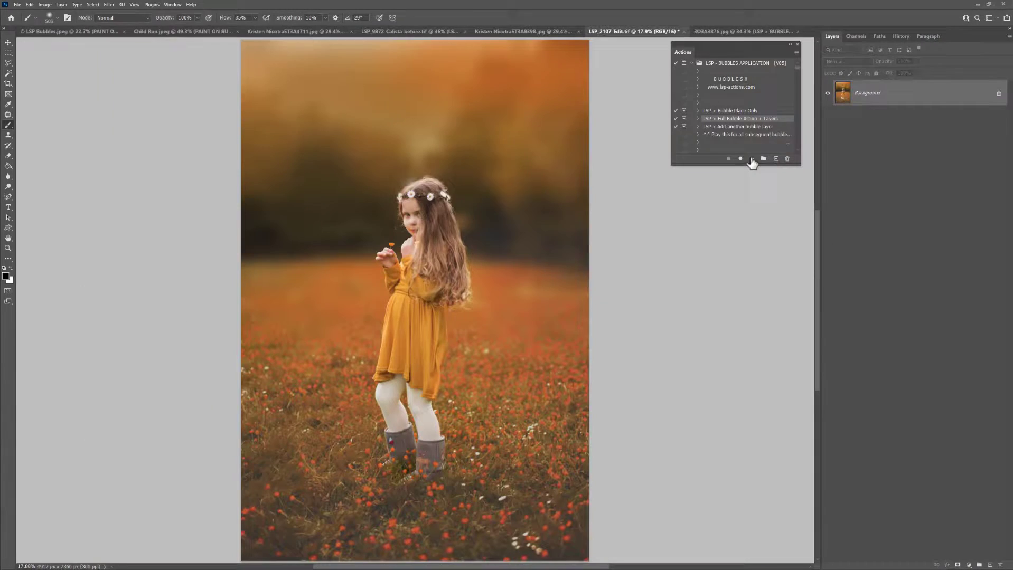
{"action": "left_click", "coordinate": [752, 159]}
{"action": "left_click", "coordinate": [490, 228]}
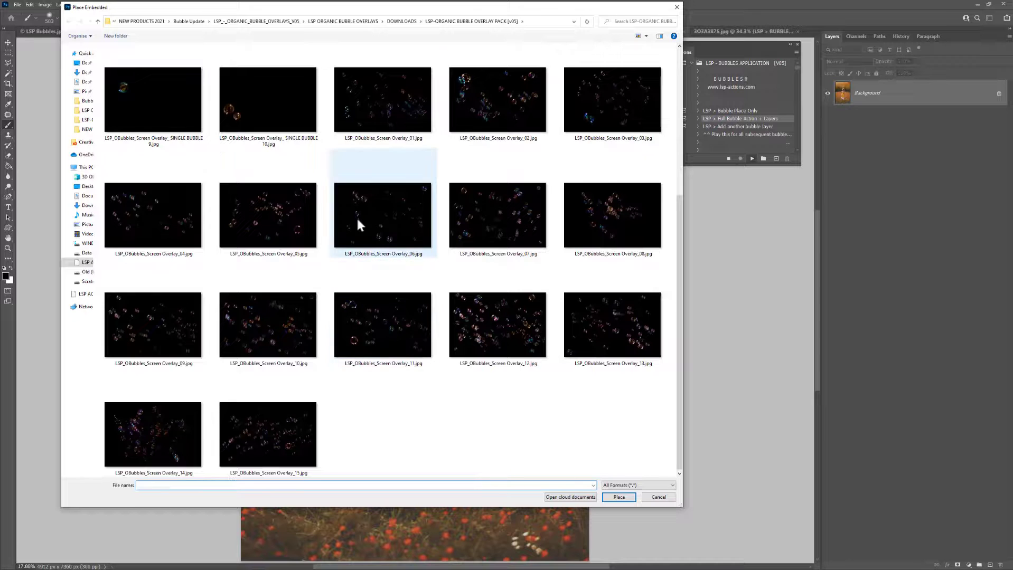
{"action": "double_click", "coordinate": [356, 99]}
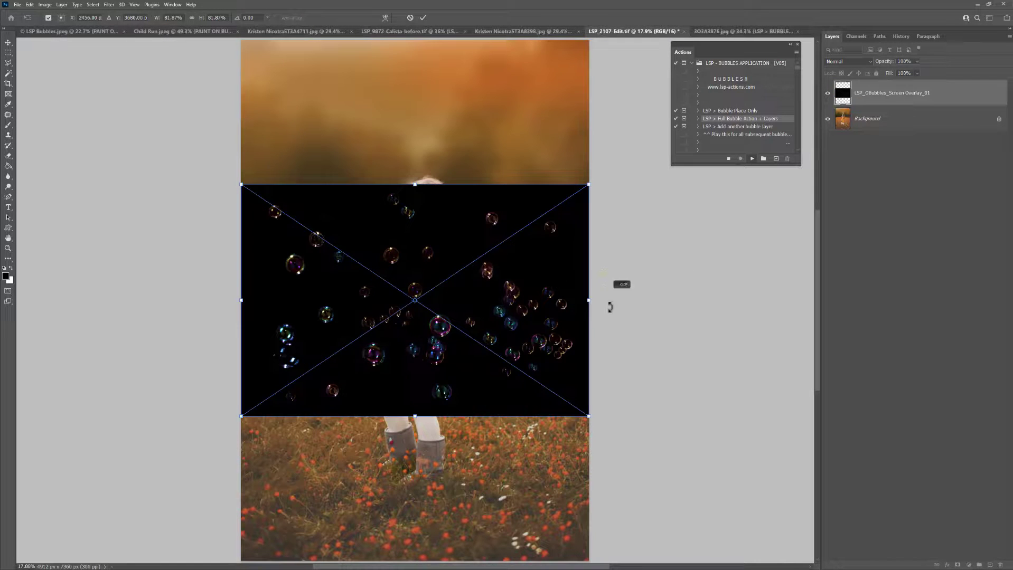
Step: Rotate the overlay 90° to portrait, scale it to cover the frame, and commit it
{"action": "left_click_drag", "start_coordinate": [610, 306], "coordinate": [419, 401]}
{"action": "left_click_drag", "start_coordinate": [499, 426], "coordinate": [563, 520]}
{"action": "left_click_drag", "start_coordinate": [346, 300], "coordinate": [342, 280]}
{"action": "left_click_drag", "start_coordinate": [474, 288], "coordinate": [488, 300]}
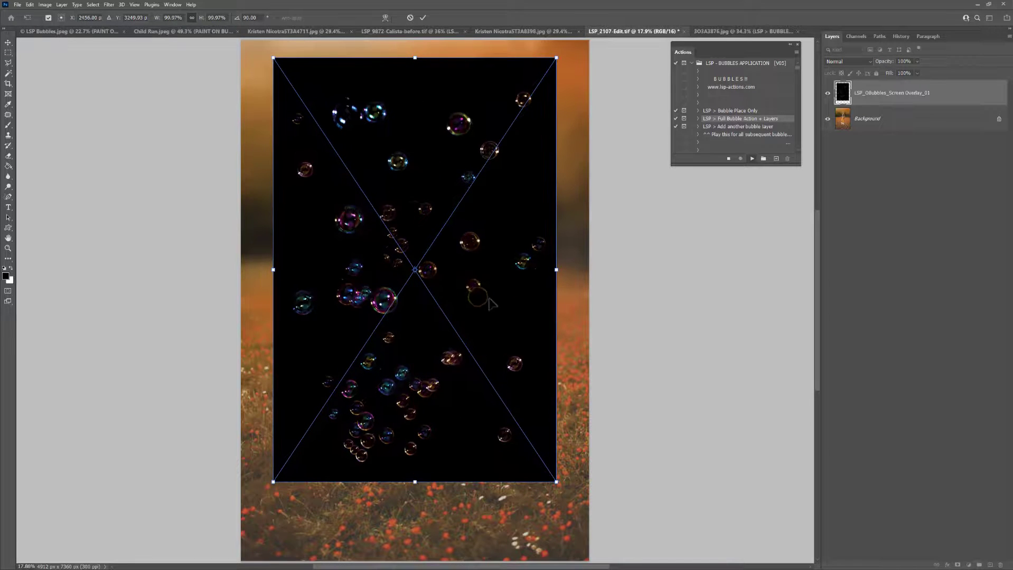
{"action": "key", "text": "Return"}
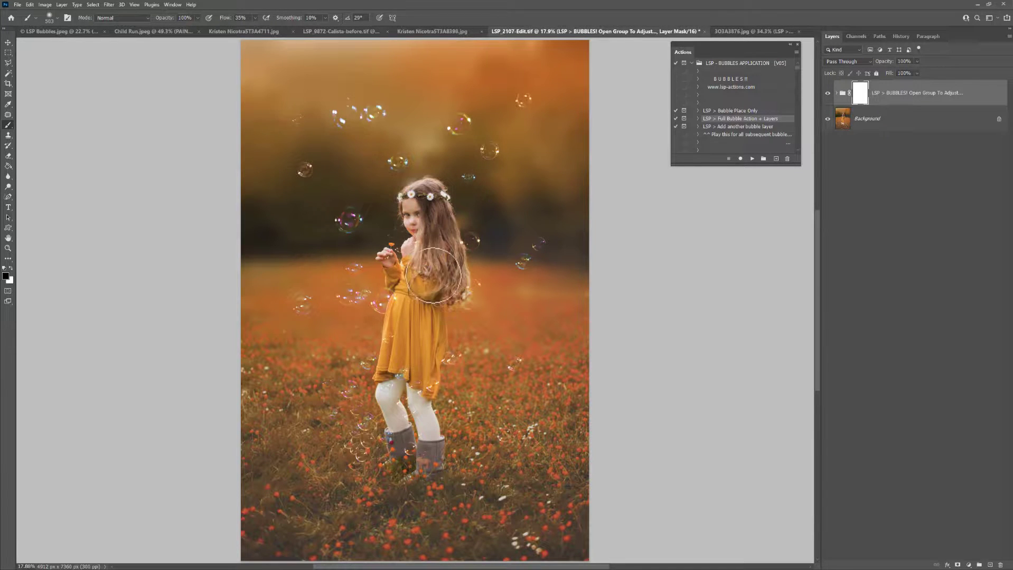
Step: Paint black on the group mask to clear bubbles from the girl's hair, legs, boots and beside her face
{"action": "mouse_move", "coordinate": [433, 276]}
{"action": "left_mouse_down"}
{"action": "mouse_move", "coordinate": [422, 240]}
{"action": "mouse_move", "coordinate": [414, 289]}
{"action": "left_mouse_up"}
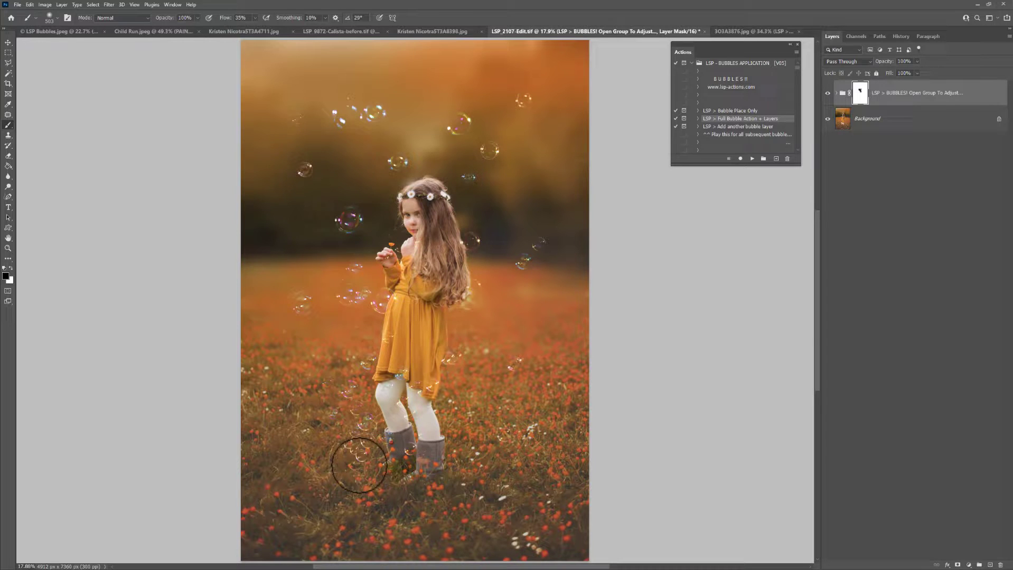
{"action": "mouse_move", "coordinate": [359, 466]}
{"action": "left_mouse_down"}
{"action": "mouse_move", "coordinate": [341, 424]}
{"action": "mouse_move", "coordinate": [376, 415]}
{"action": "mouse_move", "coordinate": [354, 419]}
{"action": "mouse_move", "coordinate": [370, 430]}
{"action": "mouse_move", "coordinate": [385, 399]}
{"action": "mouse_move", "coordinate": [426, 418]}
{"action": "mouse_move", "coordinate": [434, 411]}
{"action": "mouse_move", "coordinate": [413, 414]}
{"action": "mouse_move", "coordinate": [440, 438]}
{"action": "mouse_move", "coordinate": [404, 443]}
{"action": "left_mouse_up"}
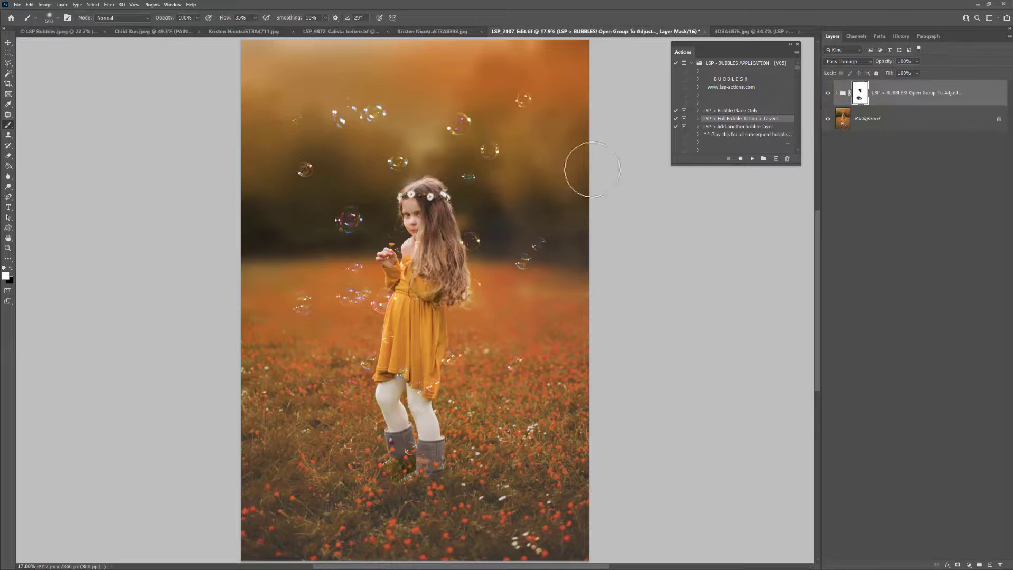
{"action": "key", "text": "x"}
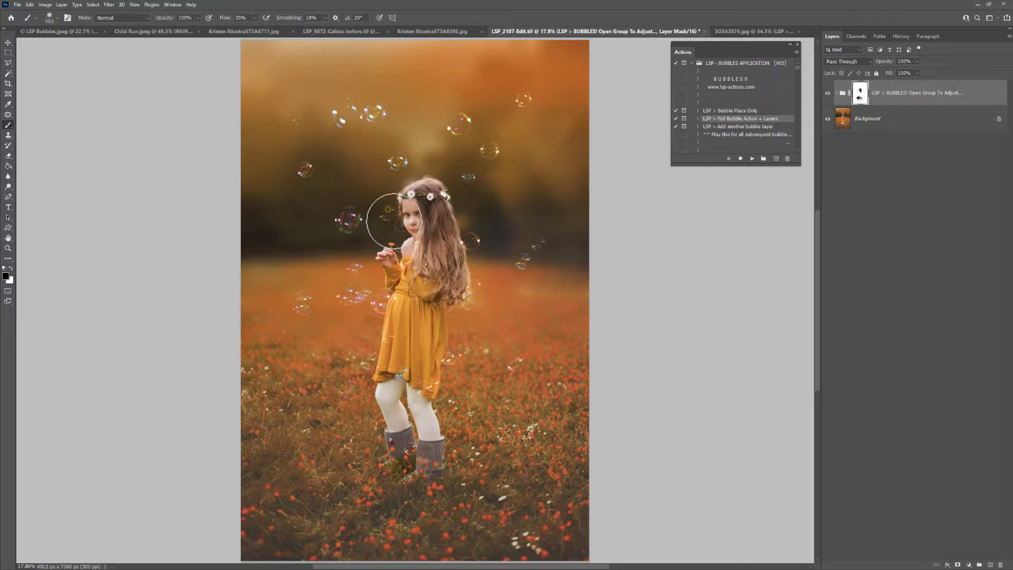
{"action": "mouse_move", "coordinate": [393, 221]}
{"action": "left_mouse_down"}
{"action": "mouse_move", "coordinate": [372, 217]}
{"action": "mouse_move", "coordinate": [436, 219]}
{"action": "mouse_move", "coordinate": [458, 202]}
{"action": "left_mouse_up"}
Step: Go to the 3O3A3876.jpg tab, then return to the pumpkin-tub baby photo
{"action": "left_click", "coordinate": [737, 31]}
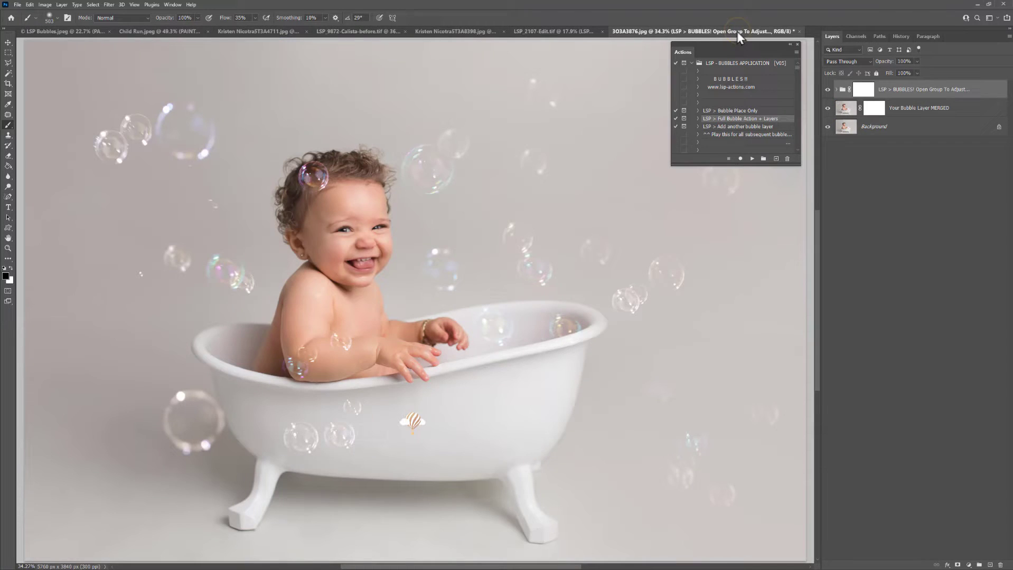
{"action": "left_click", "coordinate": [460, 31]}
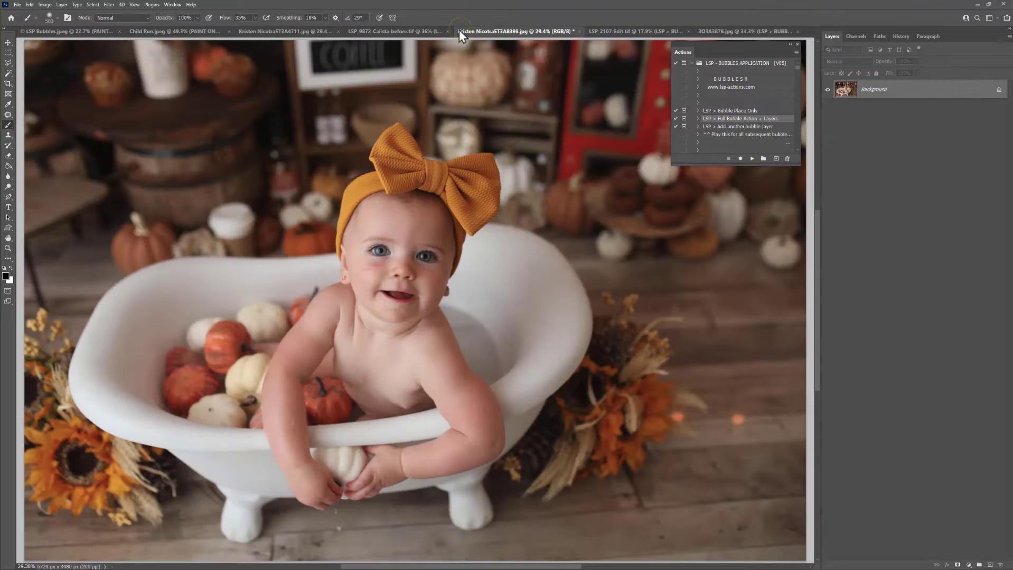